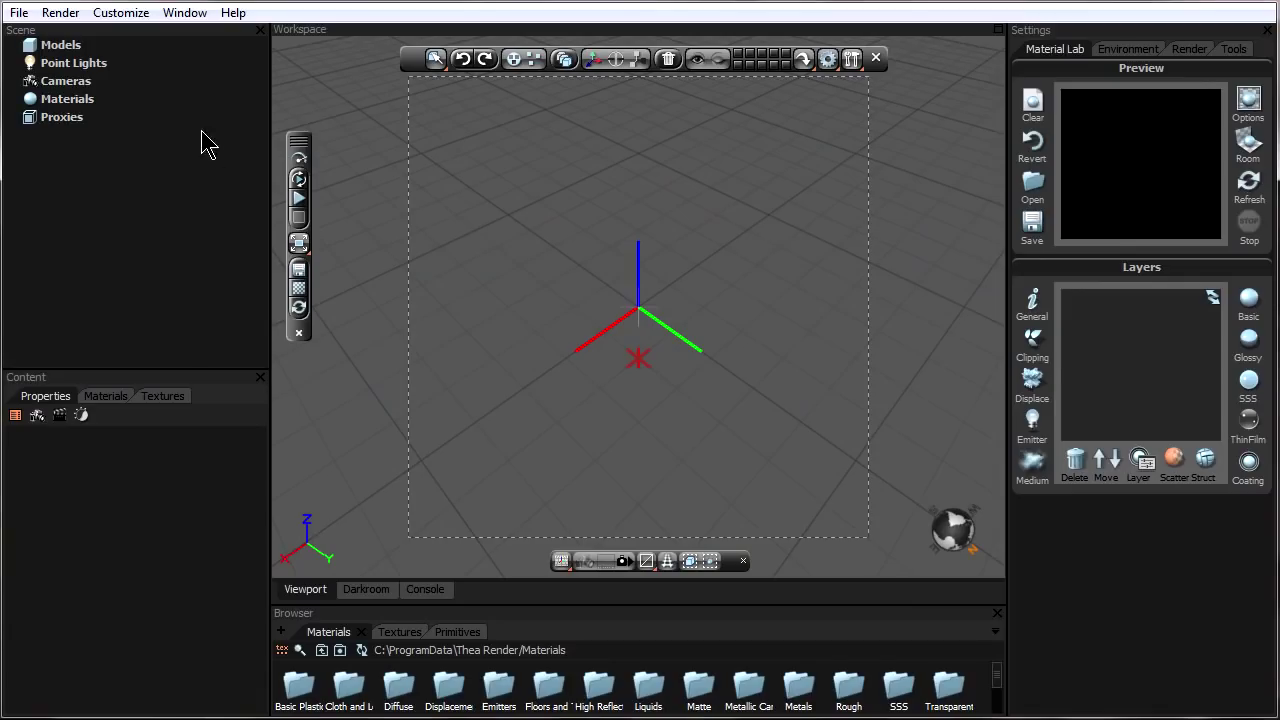
# - Load the sphere-on-base example scene and switch the viewport to Solid display
pyautogui.click(18, 13)
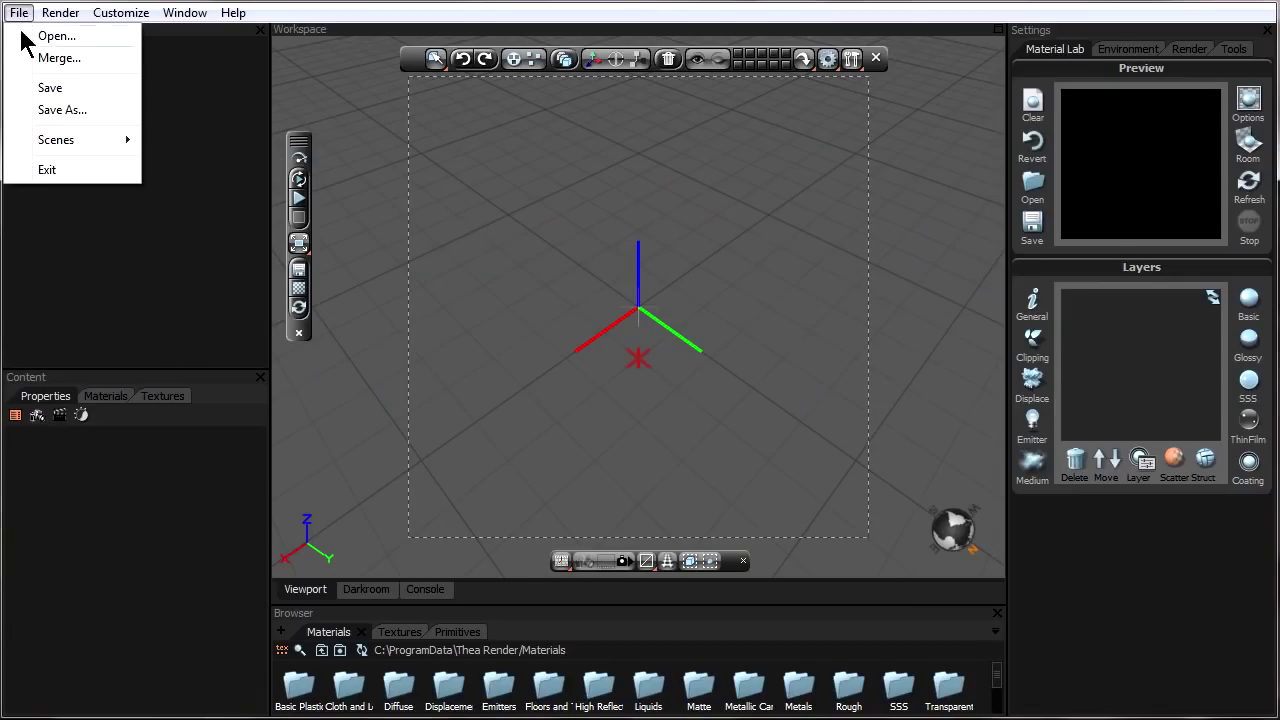
pyautogui.moveTo(134, 143)
pyautogui.moveTo(313, 172)
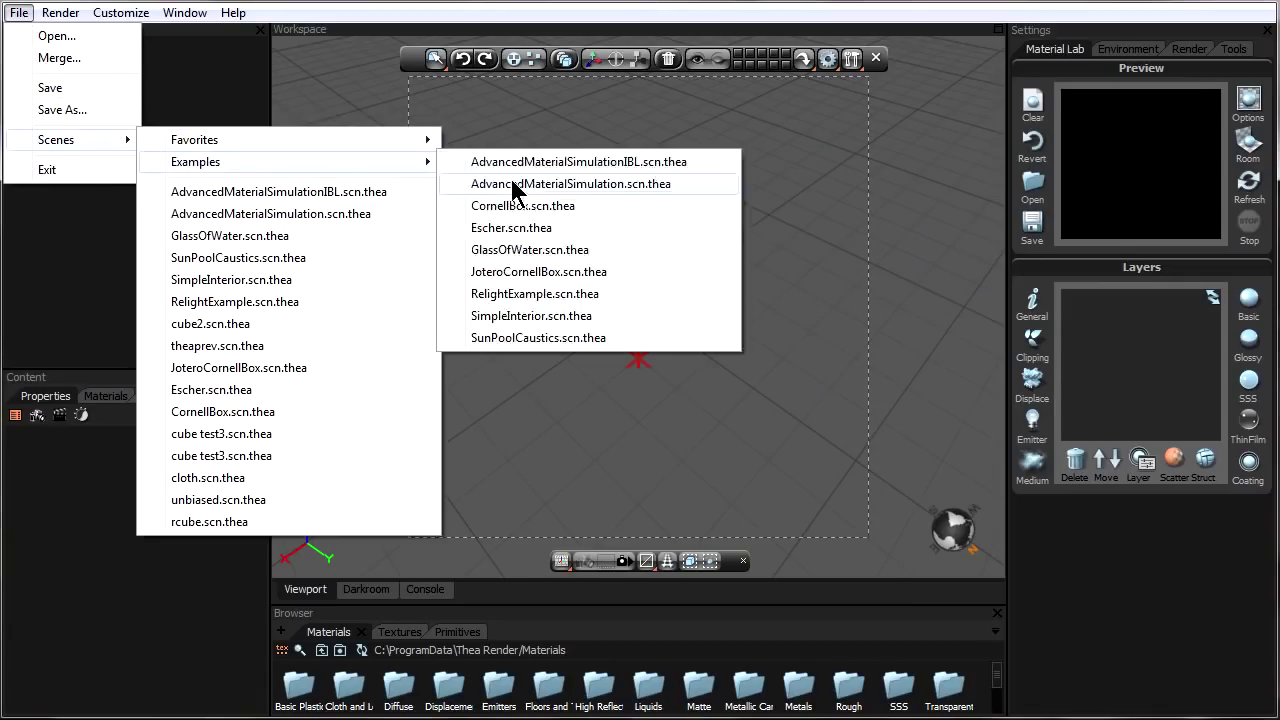
pyautogui.click(632, 165)
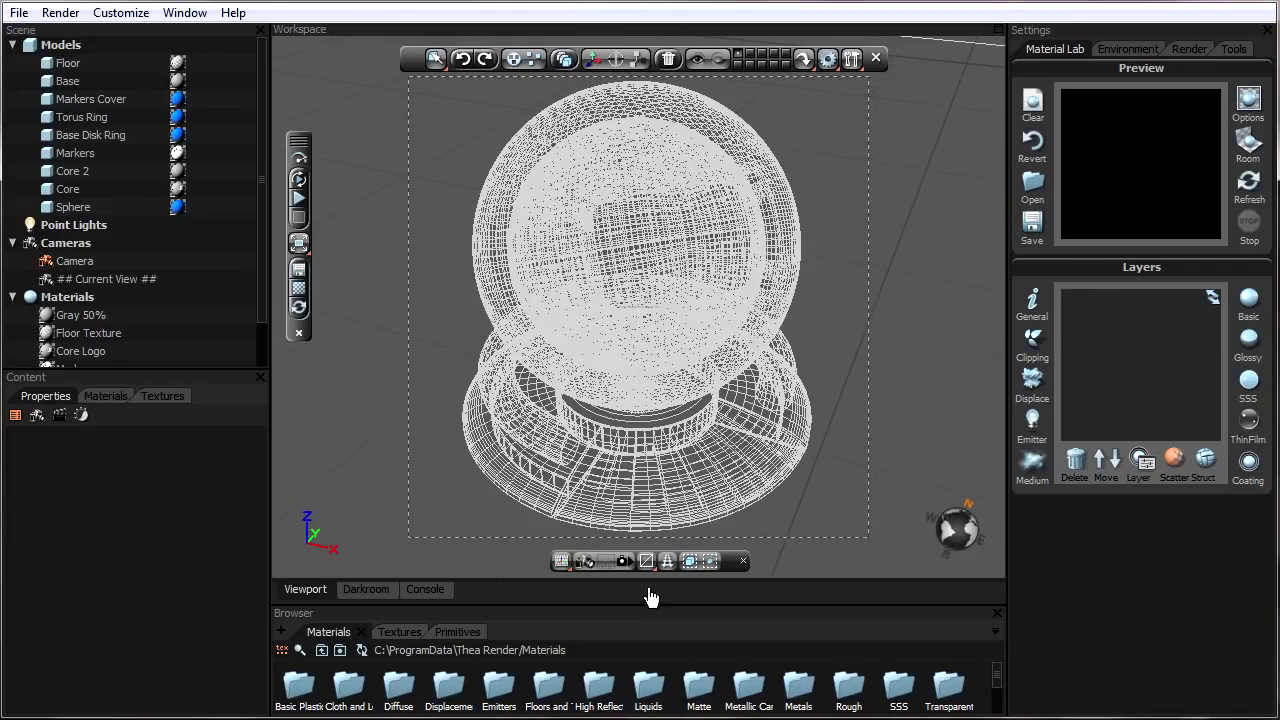
pyautogui.click(646, 561)
pyautogui.click(676, 516)
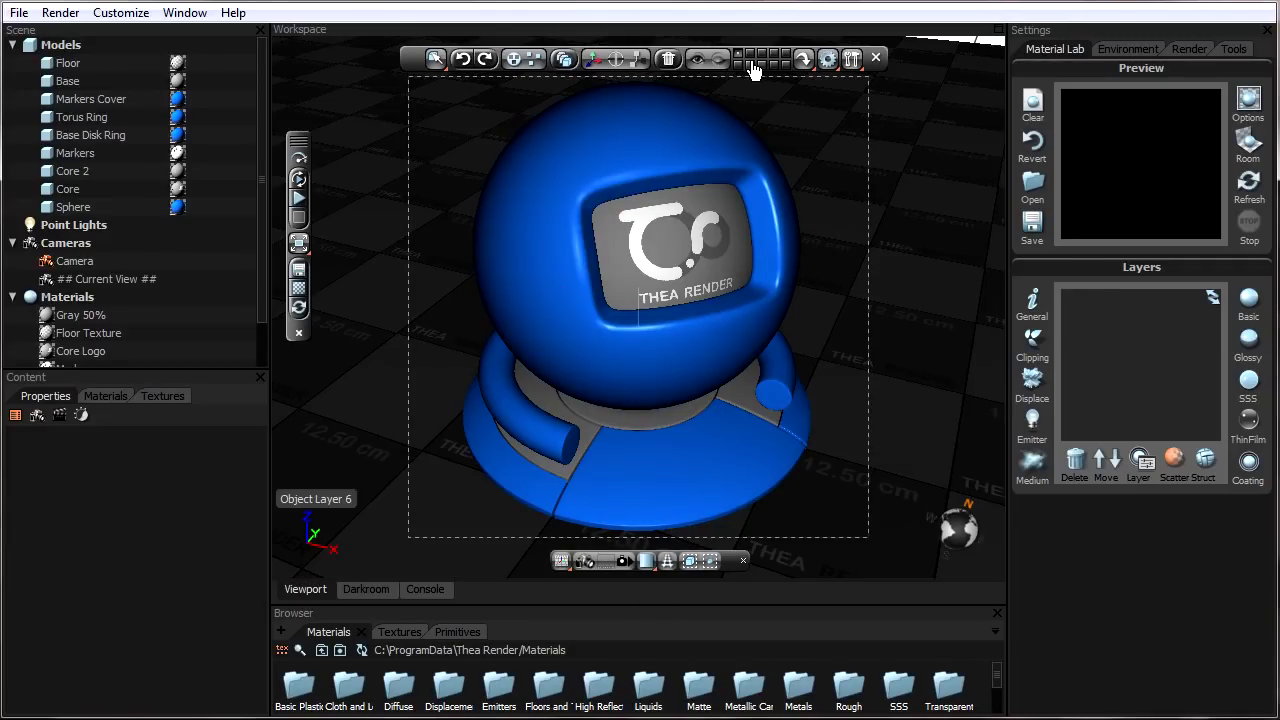
# - Start the interactive render, limited to the camera frame
pyautogui.click(300, 197)
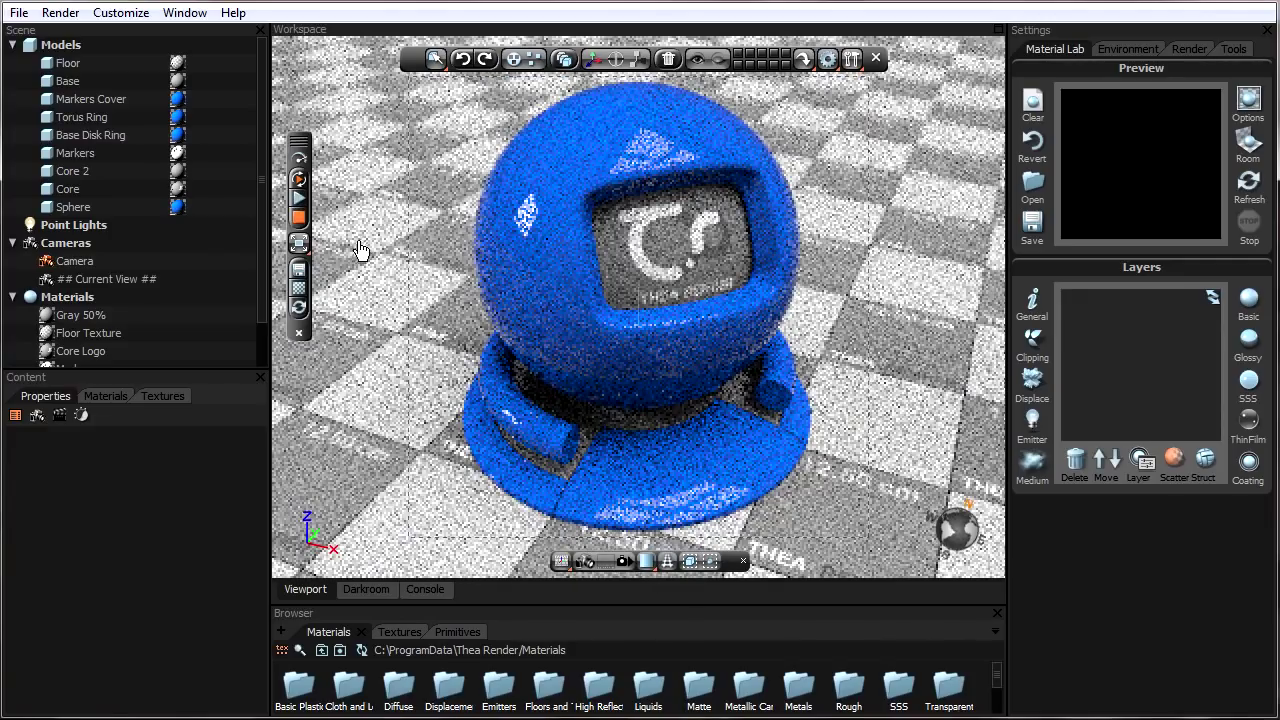
pyautogui.click(298, 243)
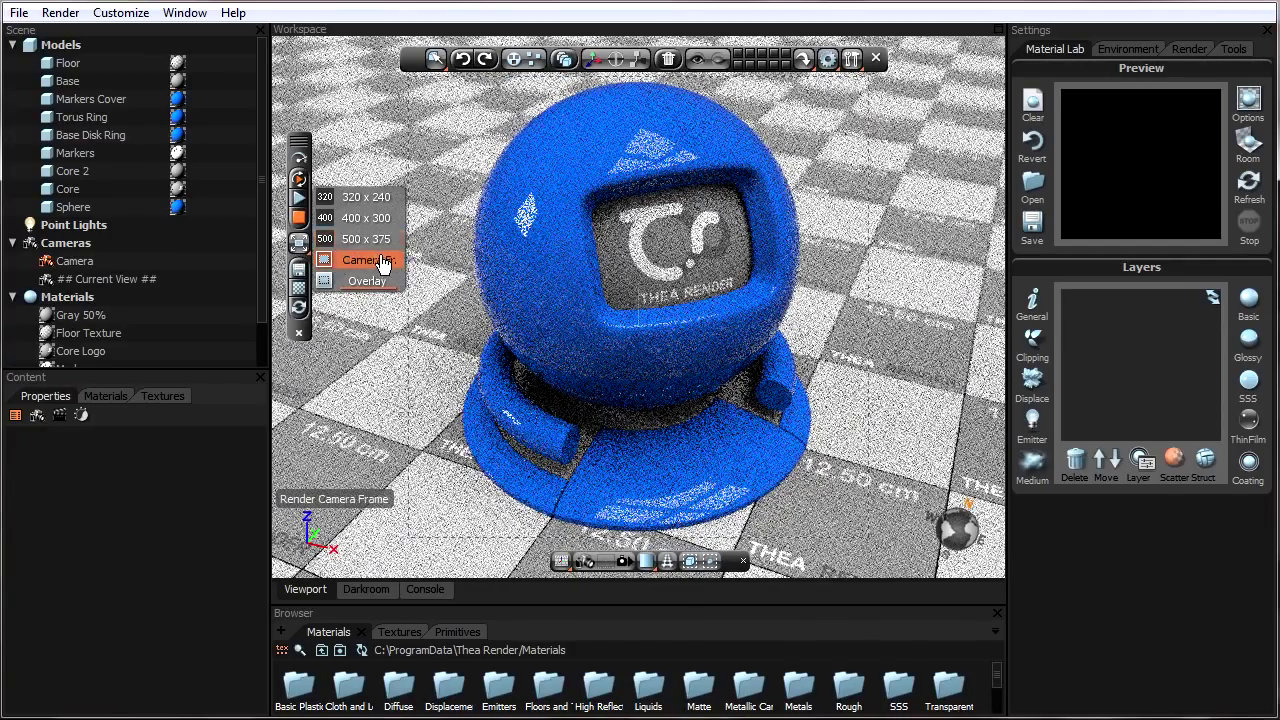
pyautogui.click(383, 262)
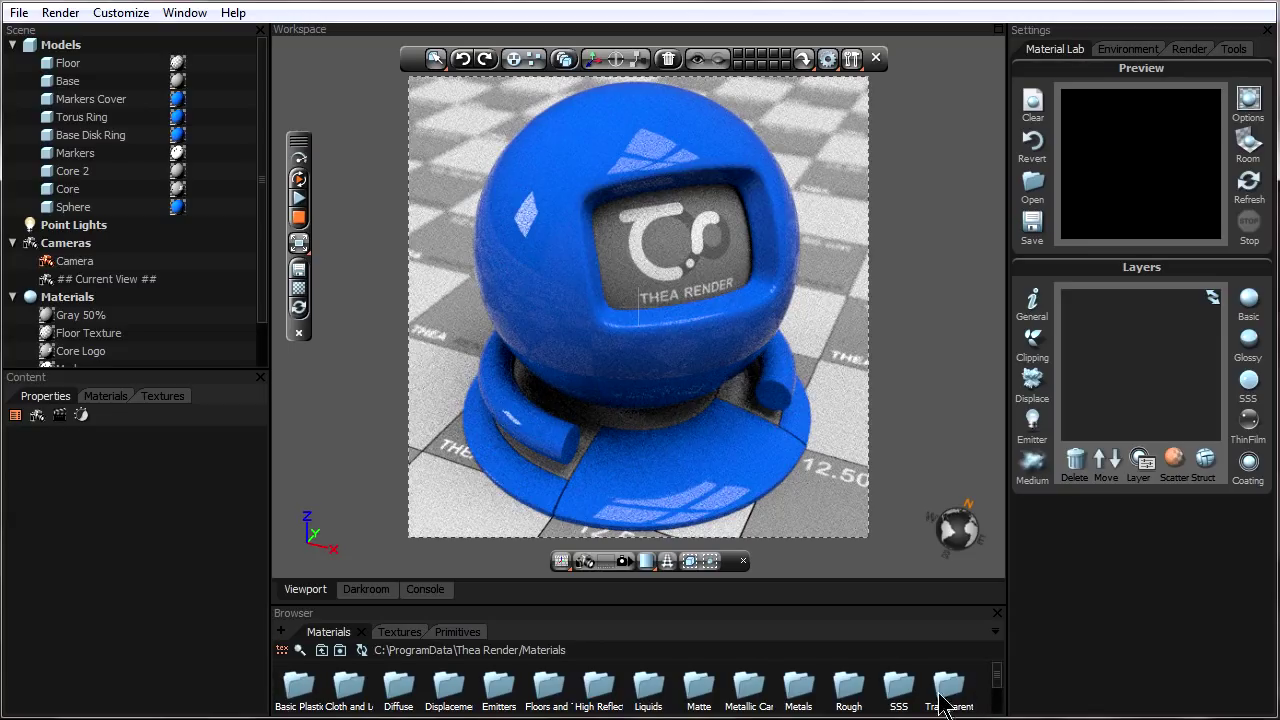
# - Apply the Floors and Tiles fan pattern material to the Sphere, Torus Ring and Base Disk Ring
pyautogui.doubleClick(552, 686)
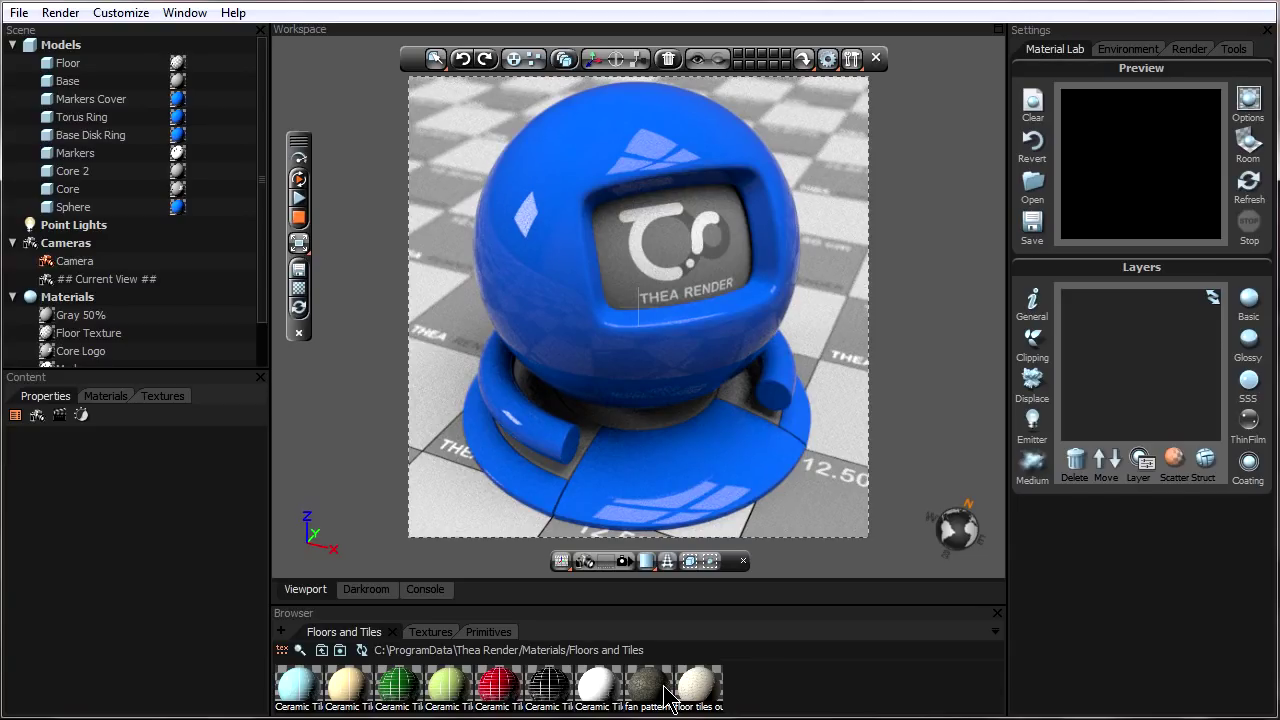
pyautogui.moveTo(667, 695); pyautogui.dragTo(603, 381)
pyautogui.click(583, 337)
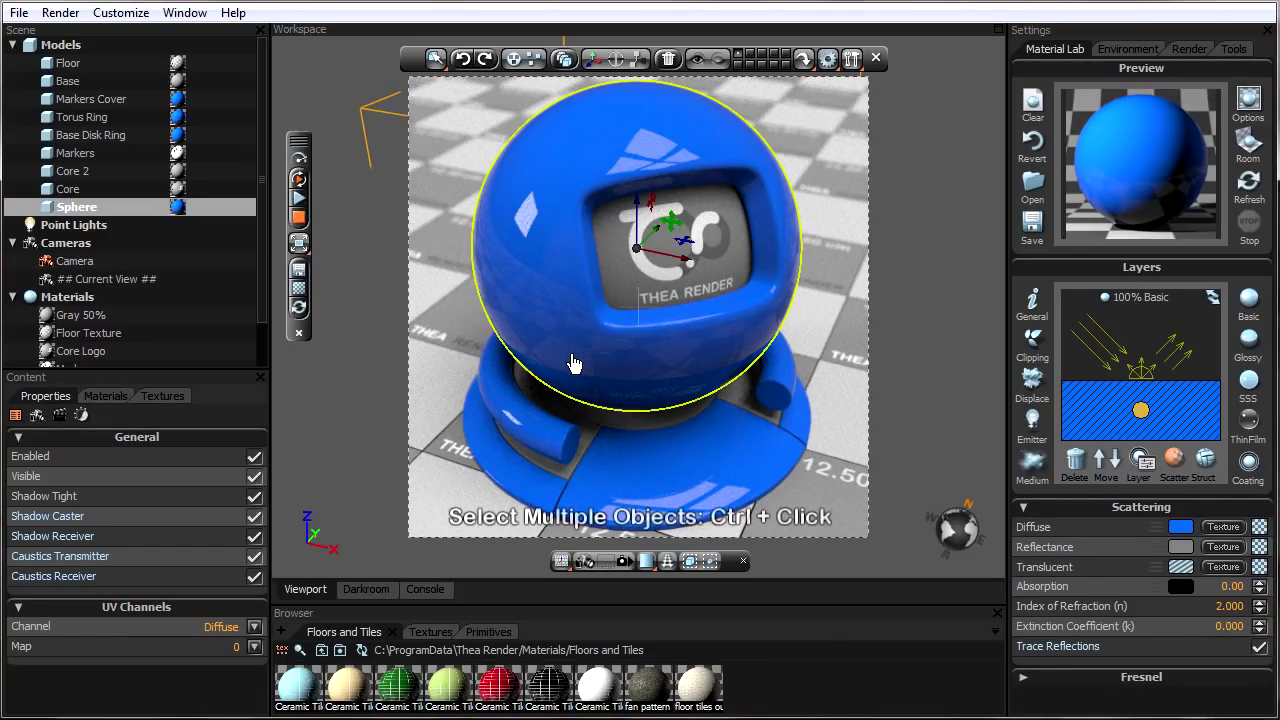
pyautogui.keyDown('ctrl'); pyautogui.click(545, 453); pyautogui.keyUp('ctrl')
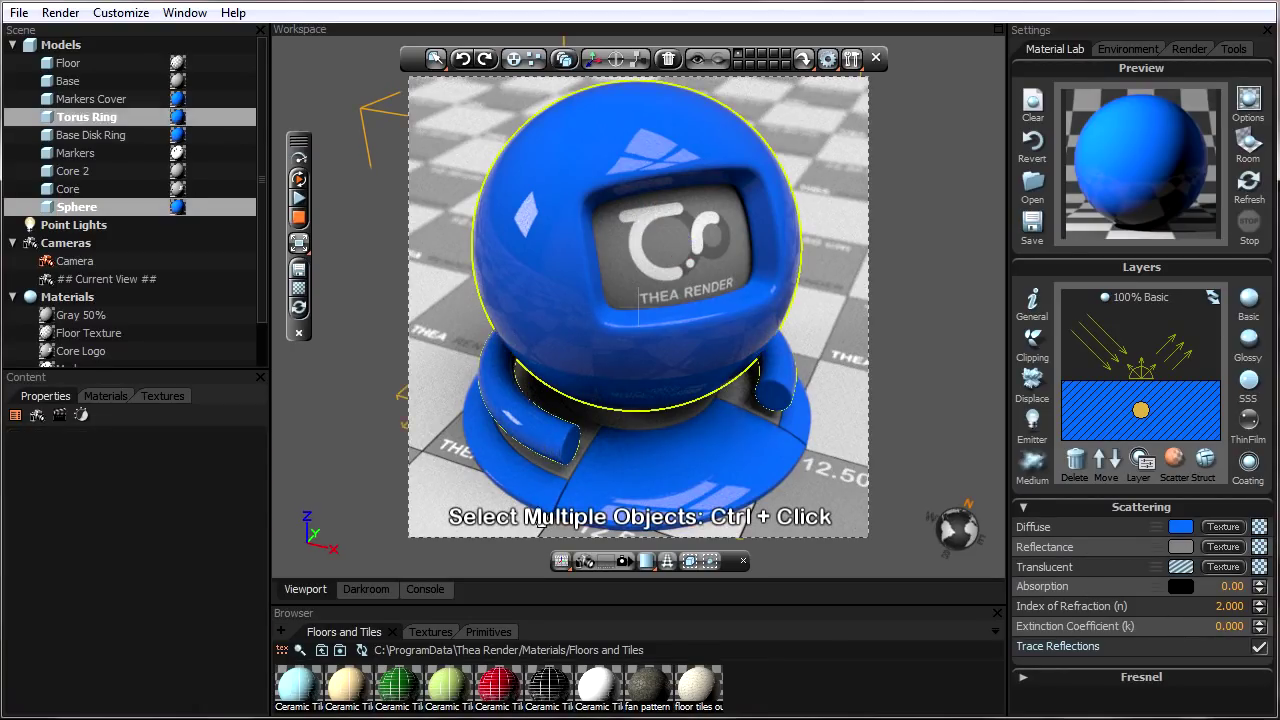
pyautogui.keyDown('ctrl'); pyautogui.click(533, 506); pyautogui.keyUp('ctrl')
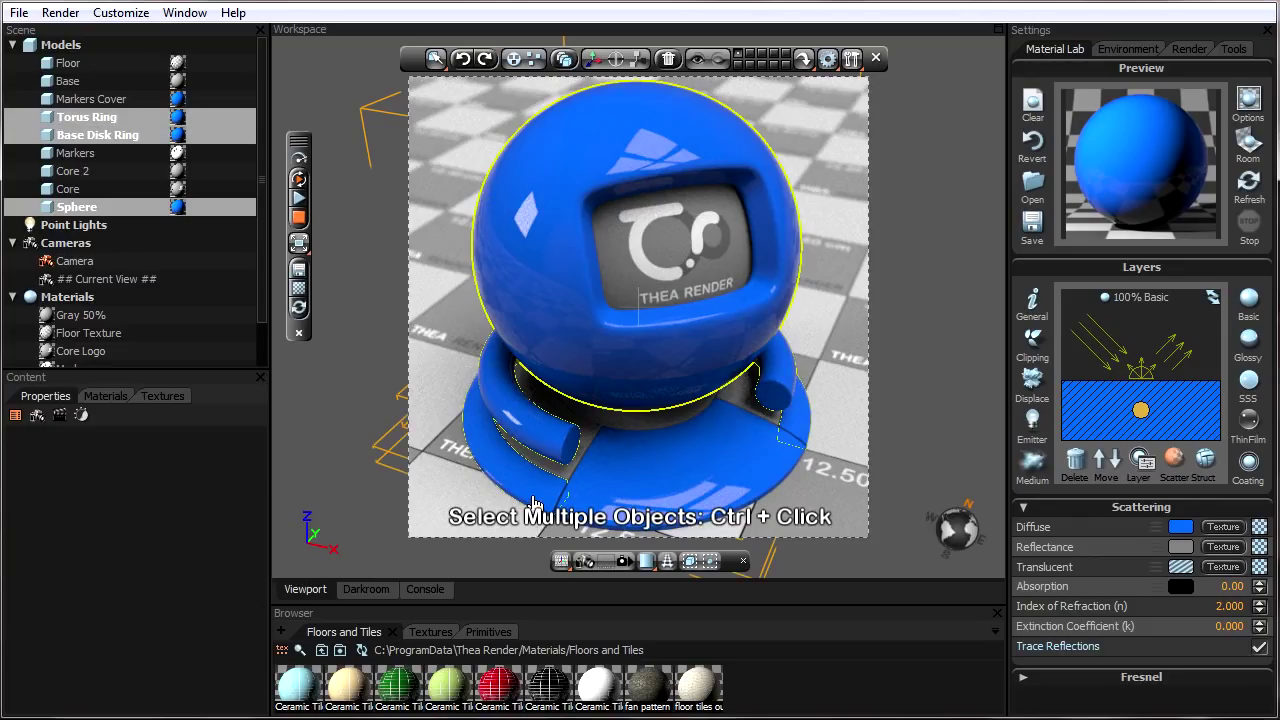
pyautogui.doubleClick(659, 690)
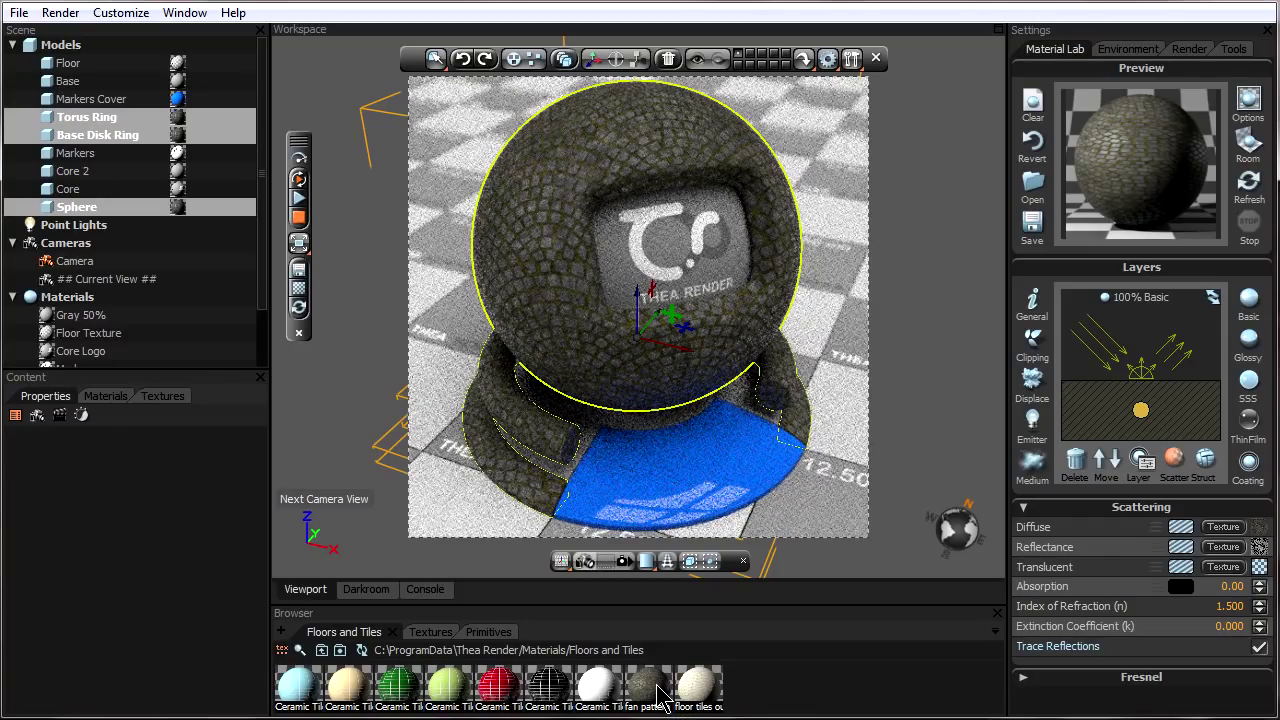
# - Drop the Ceramic Tiles black material onto the front Markers Cover piece
pyautogui.moveTo(555, 688); pyautogui.dragTo(686, 480)
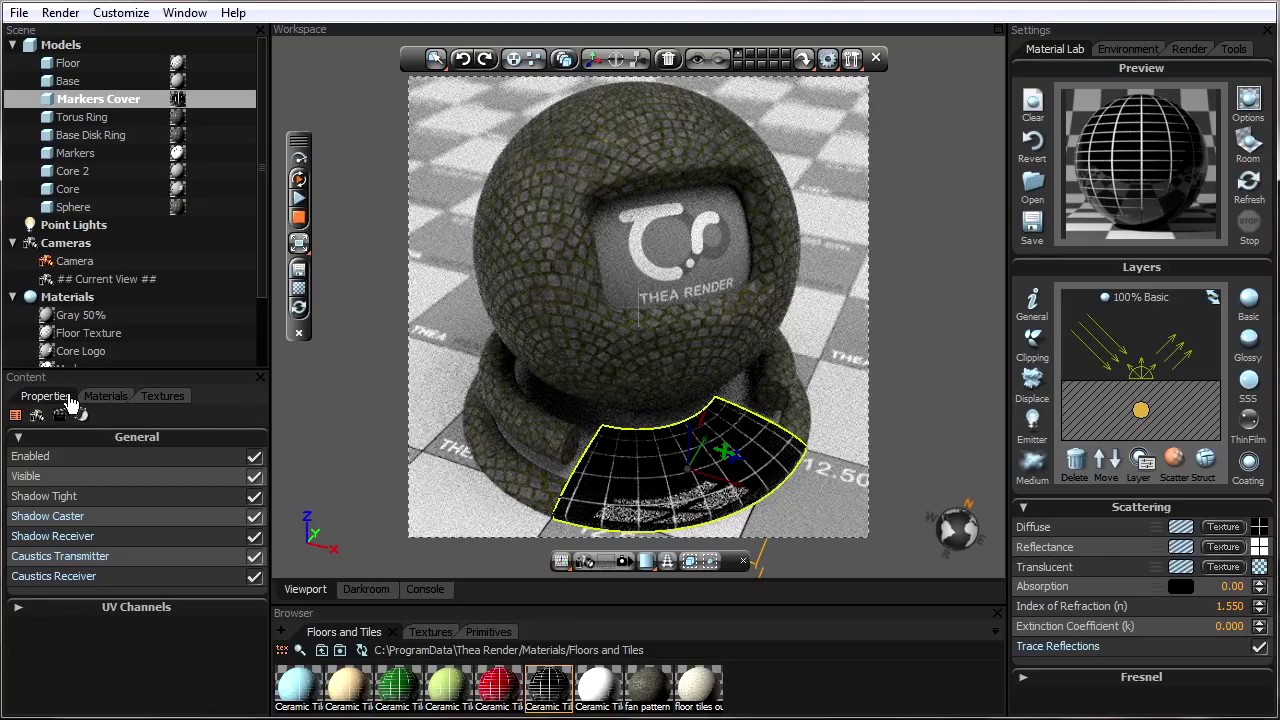
# - Apply Ceramic Tiles black from the scene materials to the Base Disk Ring, Torus Ring and Sphere
pyautogui.click(107, 400)
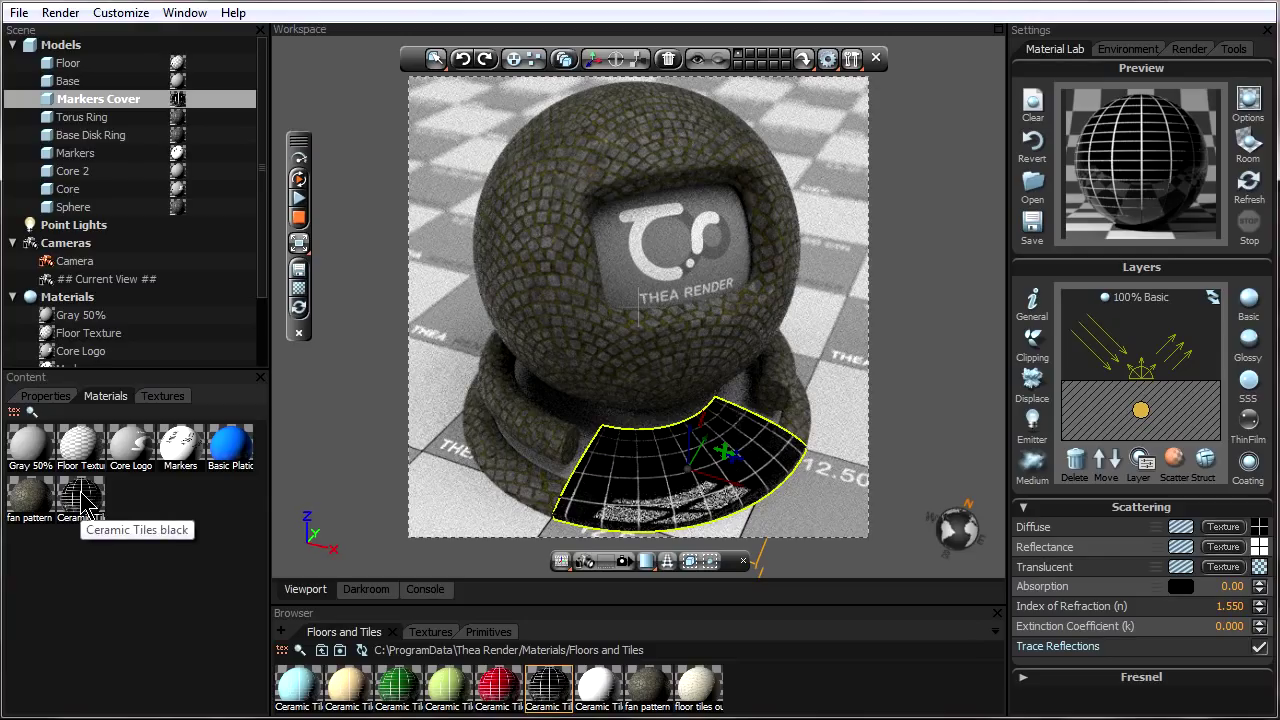
pyautogui.moveTo(88, 505); pyautogui.dragTo(505, 505)
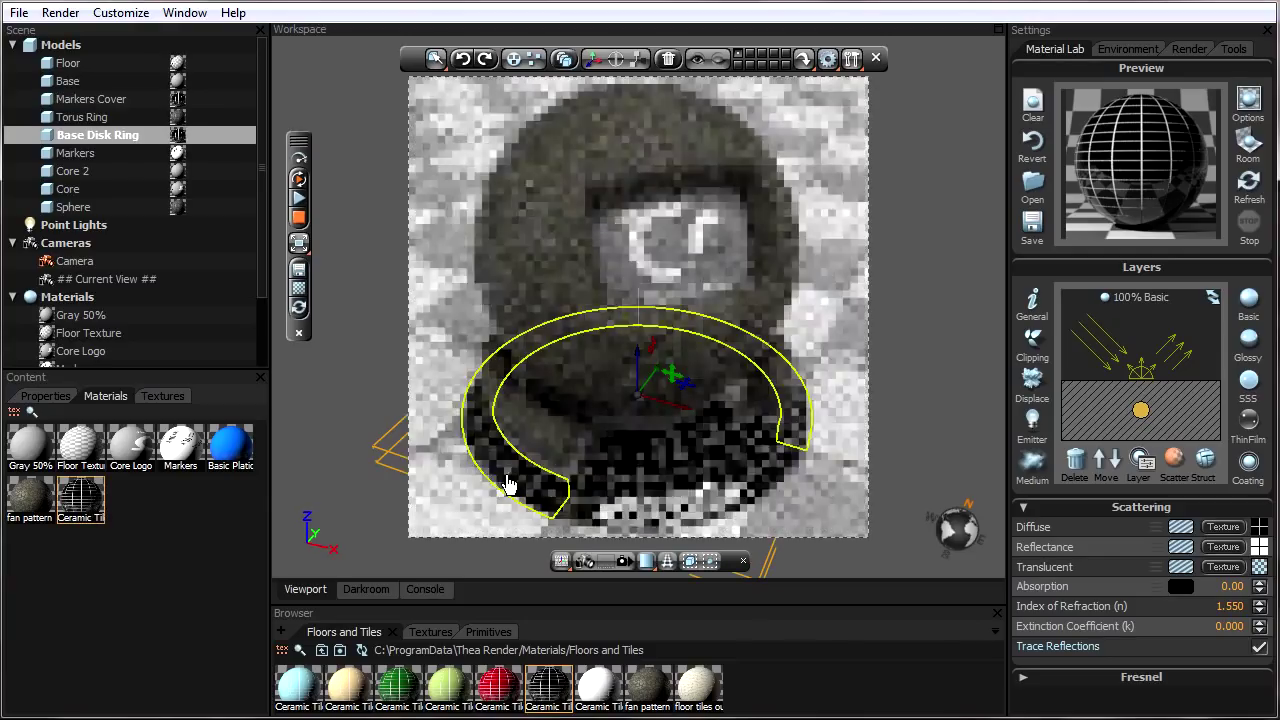
pyautogui.click(545, 432)
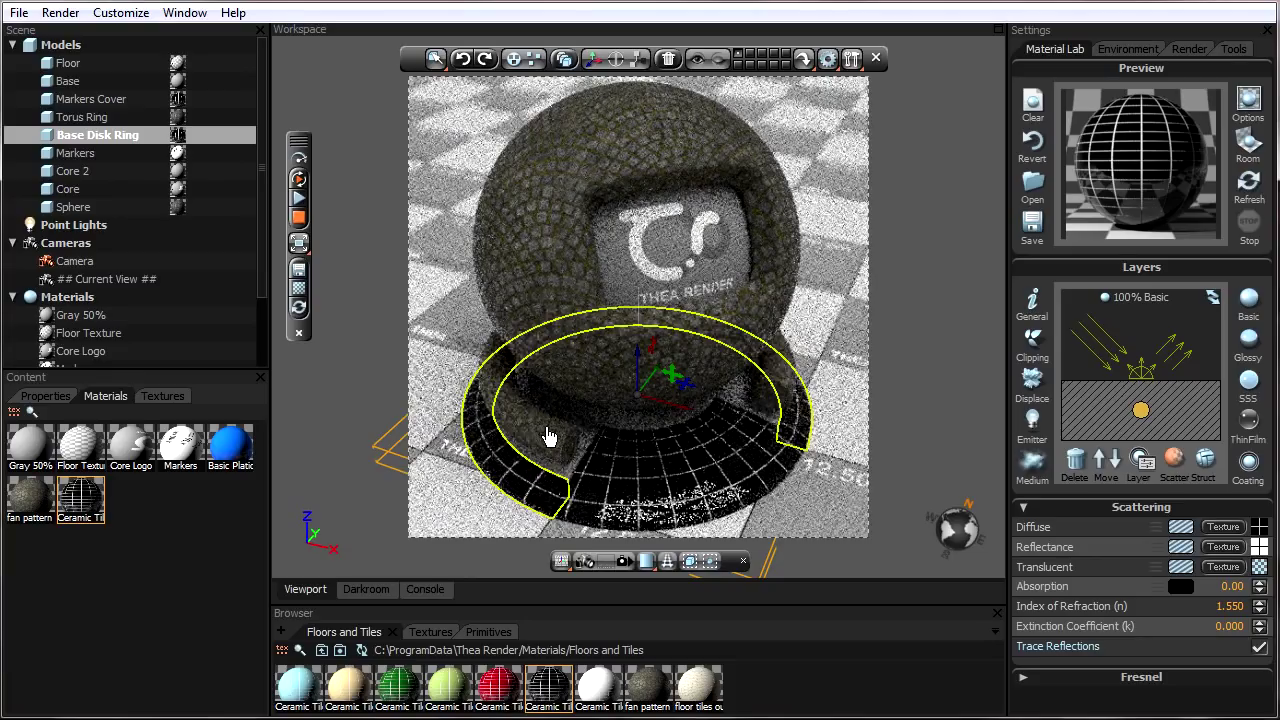
pyautogui.keyDown('ctrl'); pyautogui.click(551, 249); pyautogui.keyUp('ctrl')
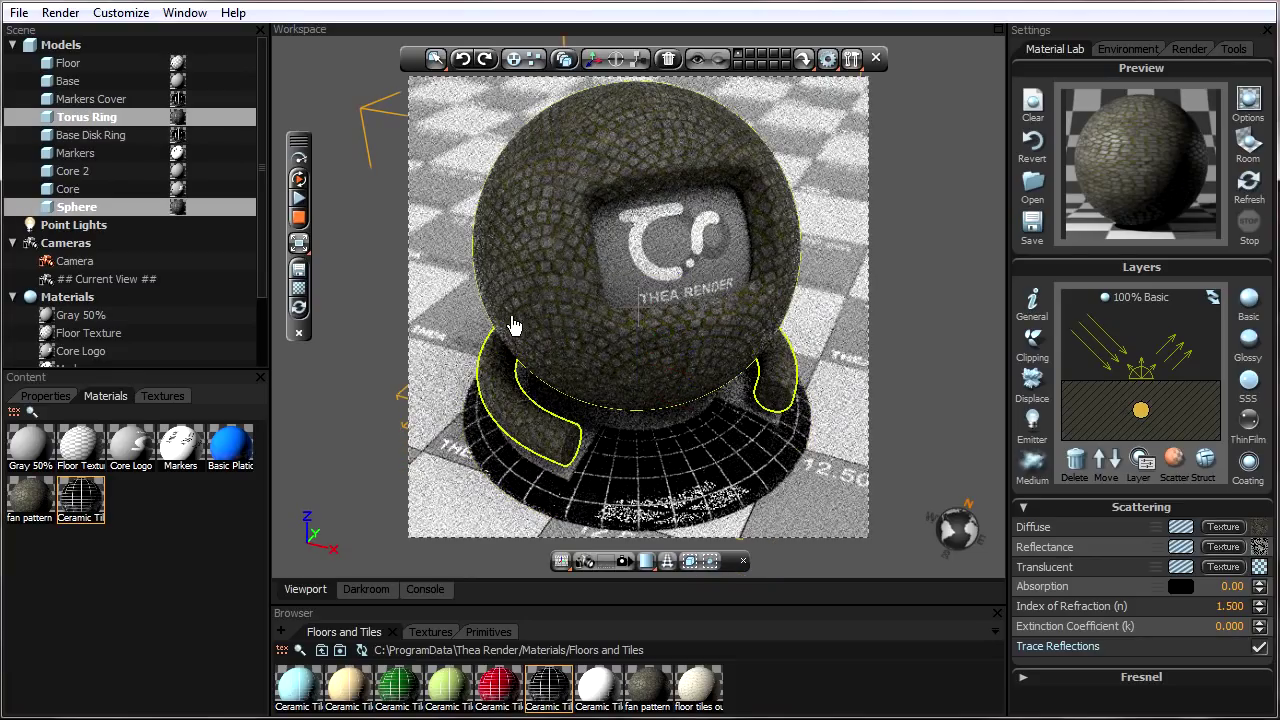
pyautogui.doubleClick(92, 508)
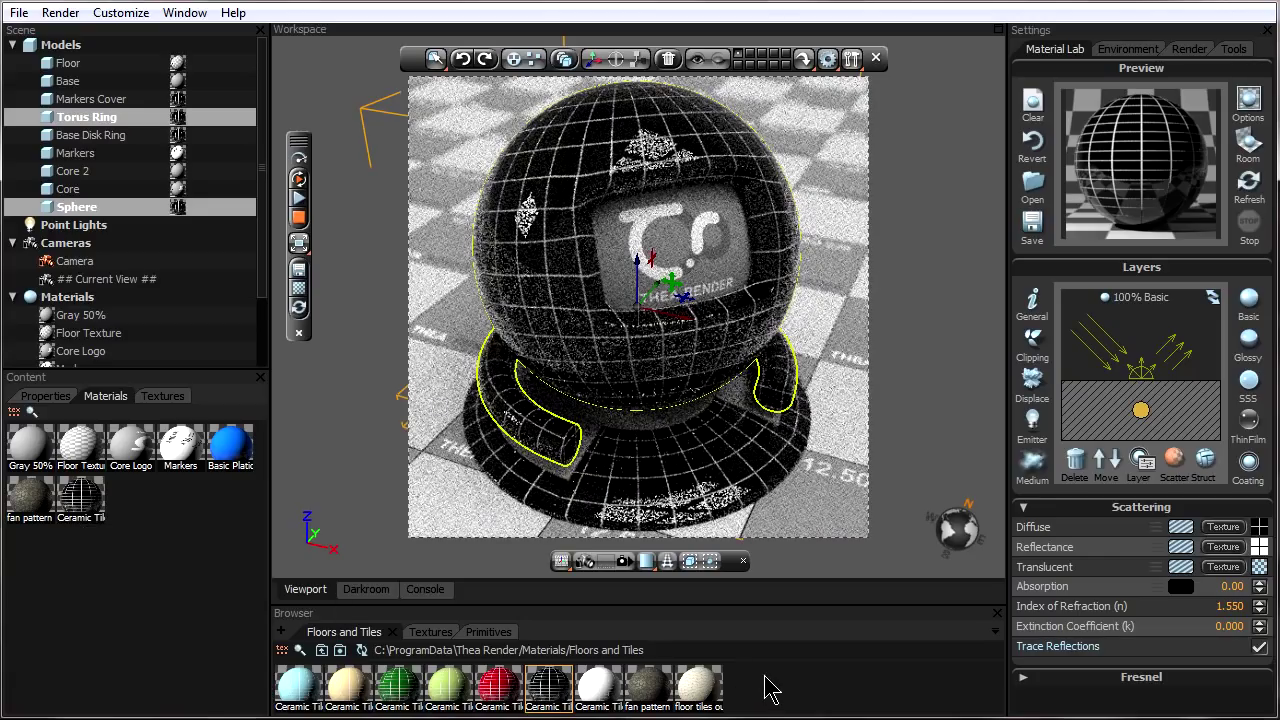
# - Put the scene's blue Basic Platic material back on the sphere
pyautogui.moveTo(266, 236); pyautogui.dragTo(268, 278)
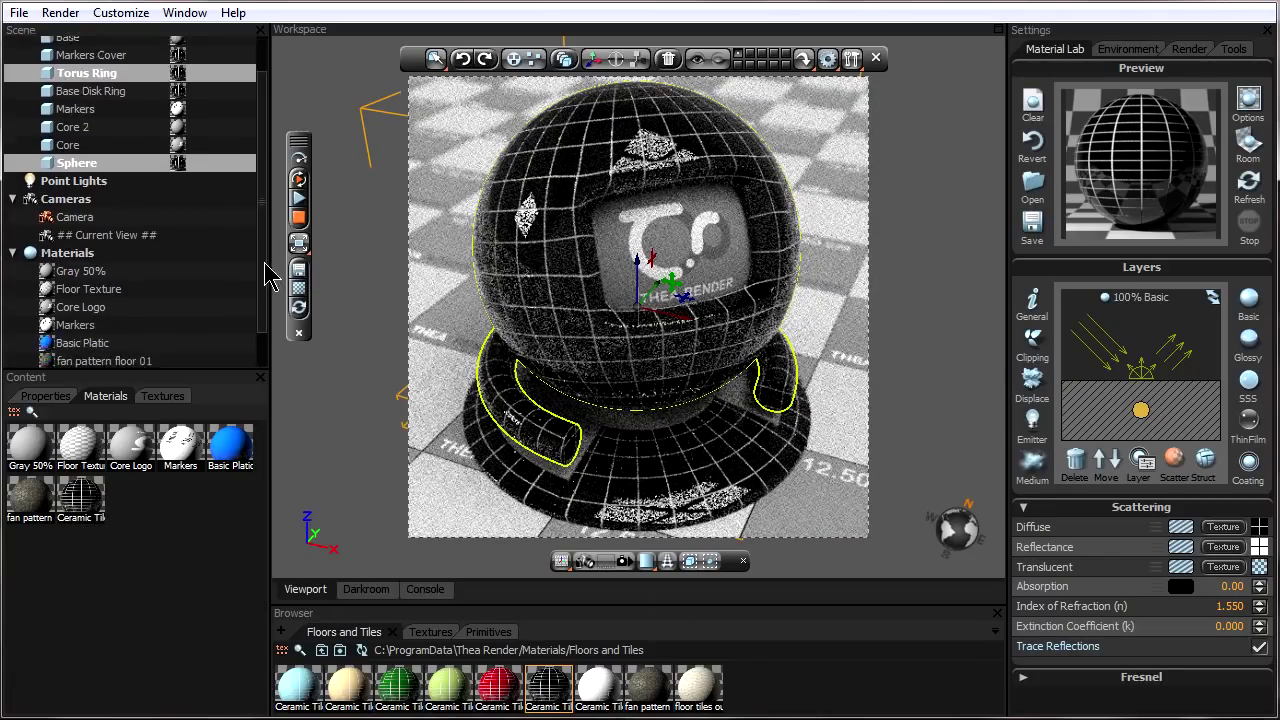
pyautogui.scroll(-1, 268, 278)
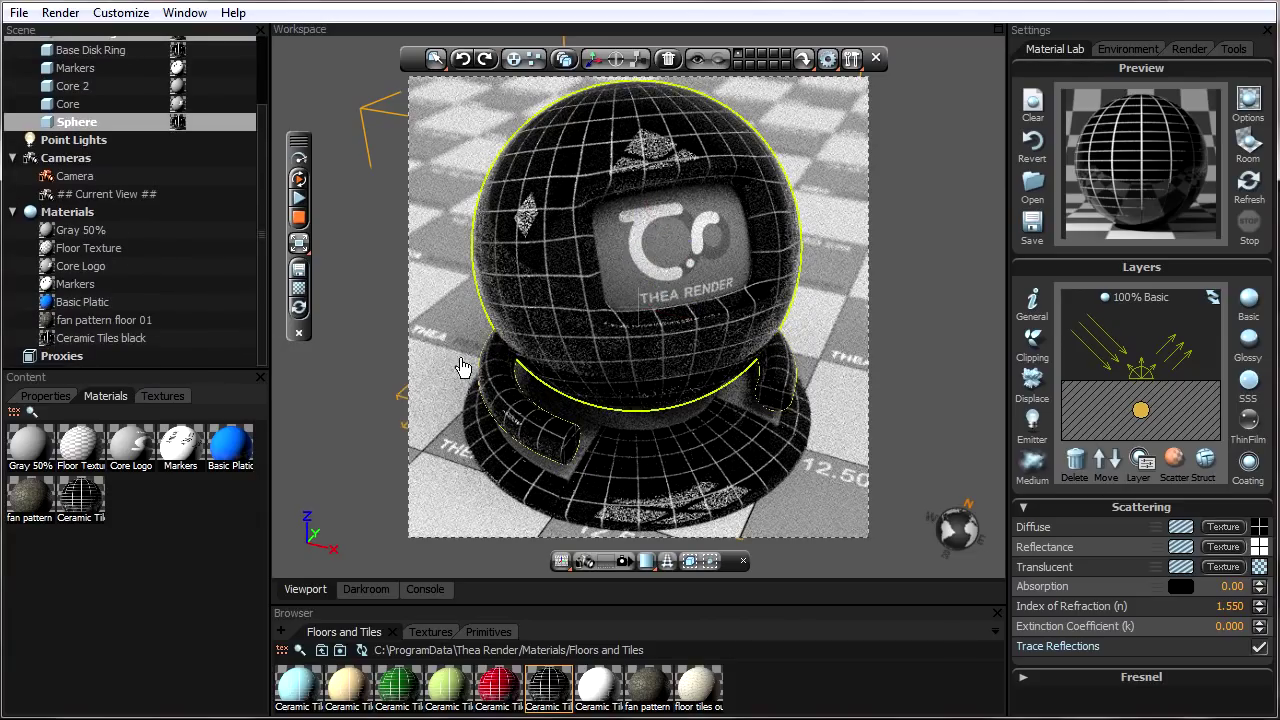
pyautogui.click(82, 302)
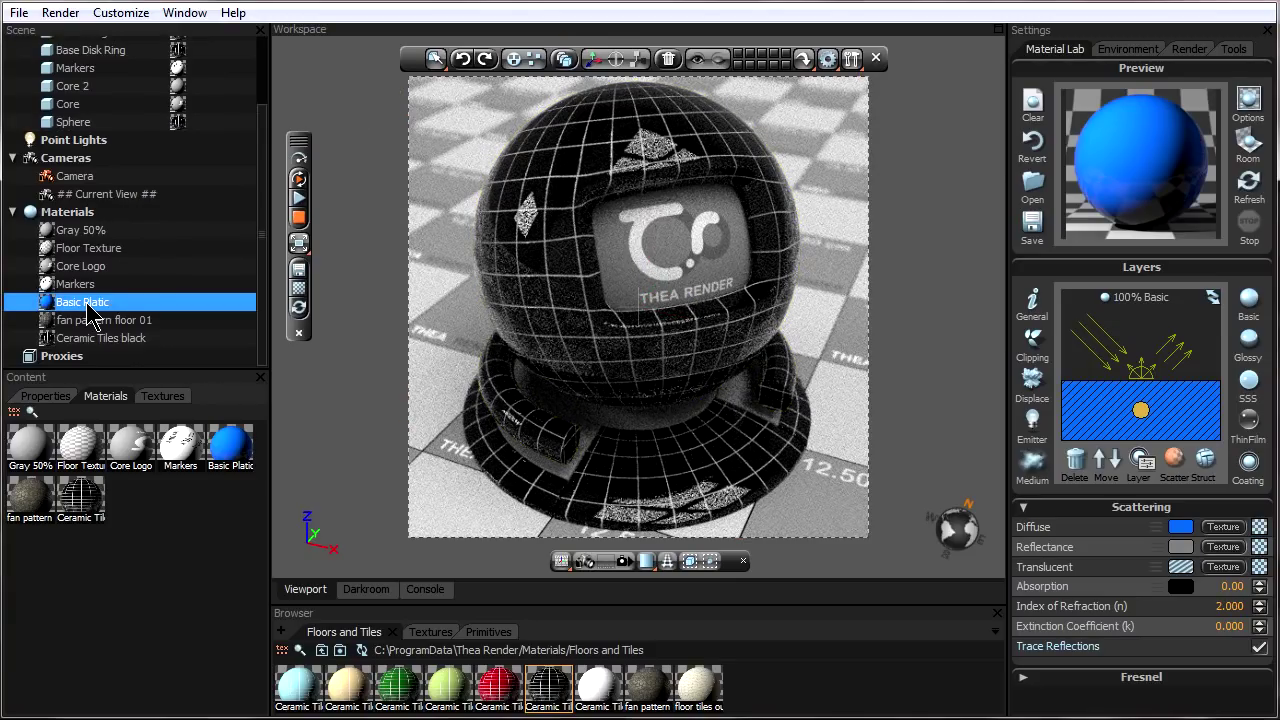
pyautogui.moveTo(62, 310); pyautogui.dragTo(568, 250)
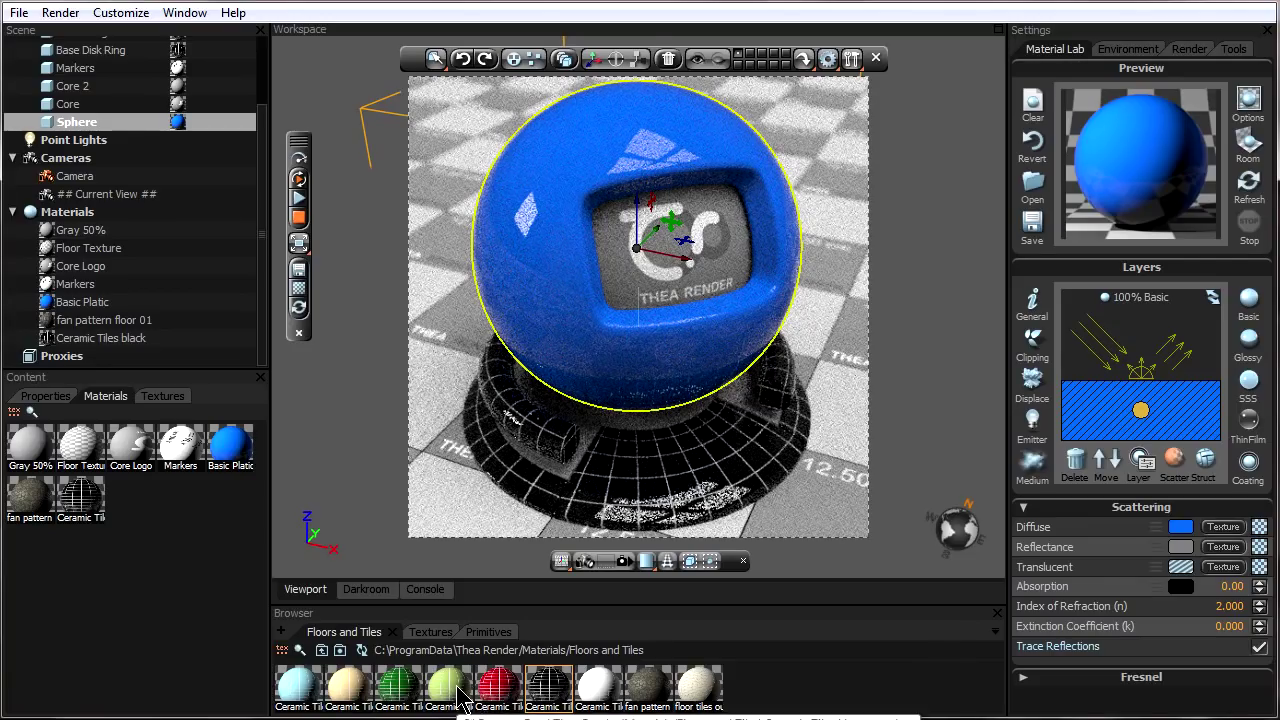
# - Put Ceramic Tiles Lime on the sphere and front base piece, then select the Base Disk Ring and that material
pyautogui.moveTo(452, 688); pyautogui.dragTo(586, 330)
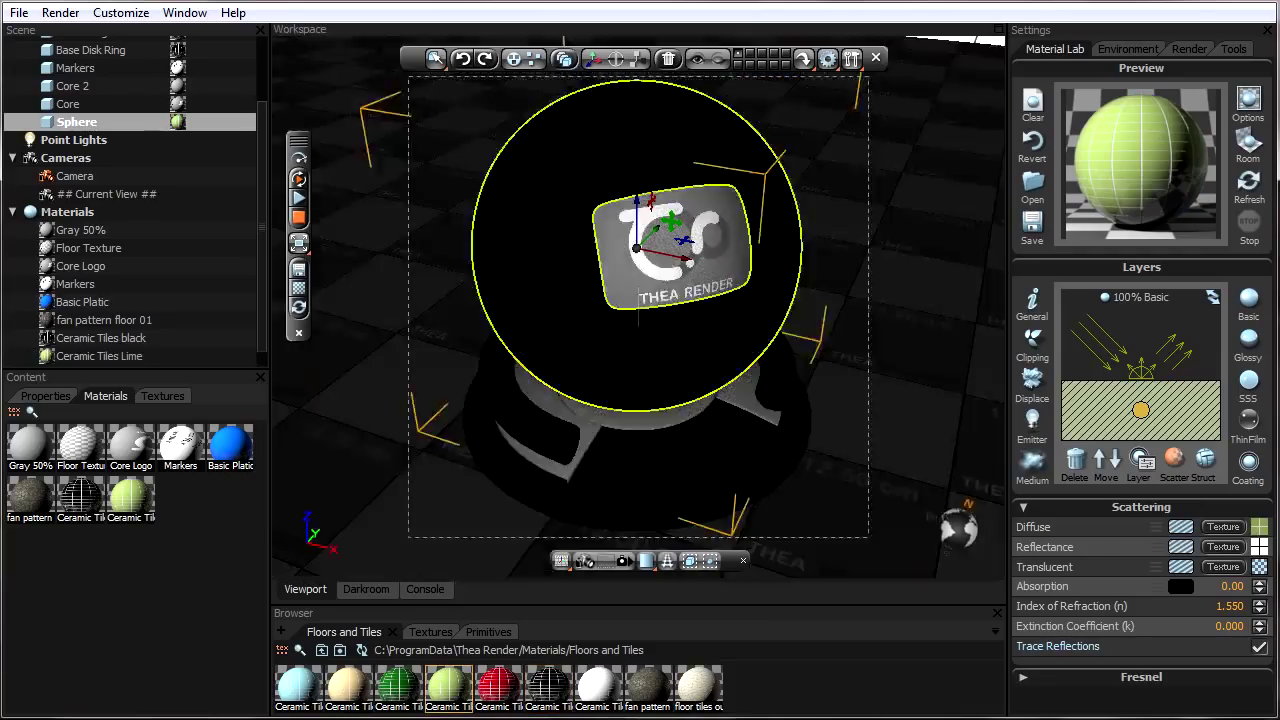
pyautogui.moveTo(447, 700); pyautogui.dragTo(692, 488)
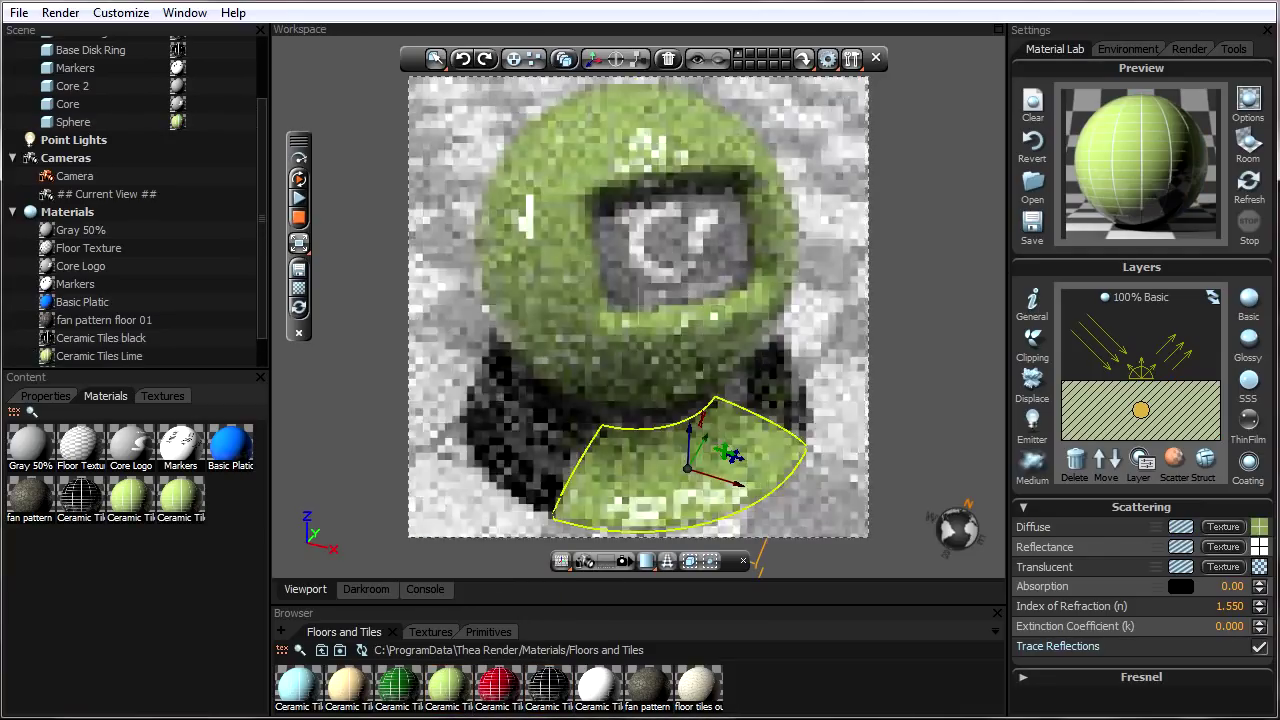
pyautogui.click(537, 432)
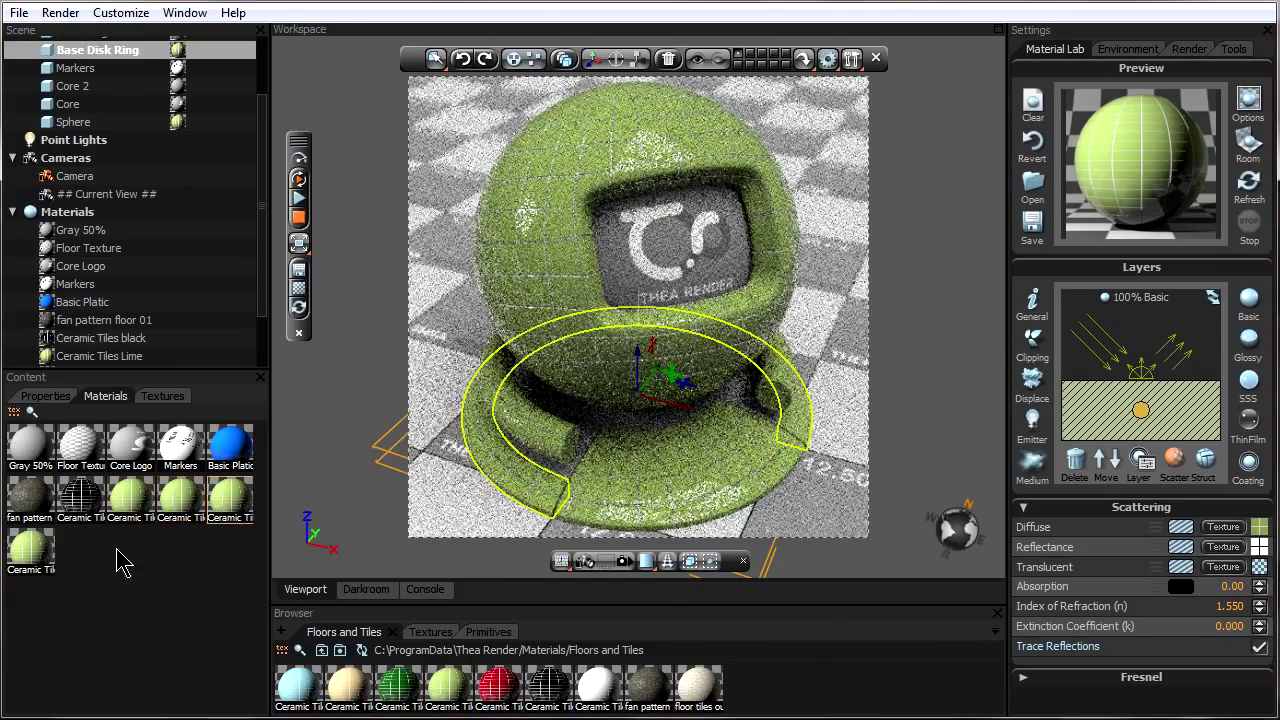
pyautogui.click(36, 548)
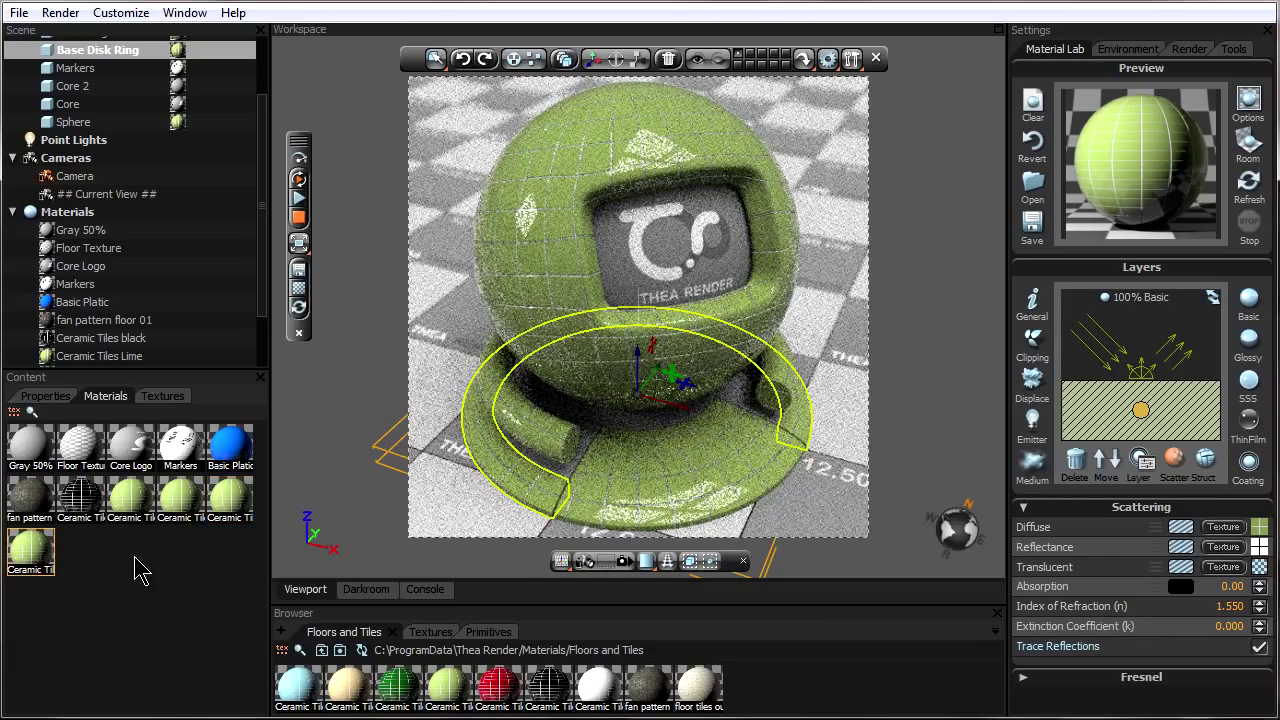
# - Set the Ceramic Tiles material's Extinction Coefficient to 6 in Material Lab
pyautogui.click(130, 495)
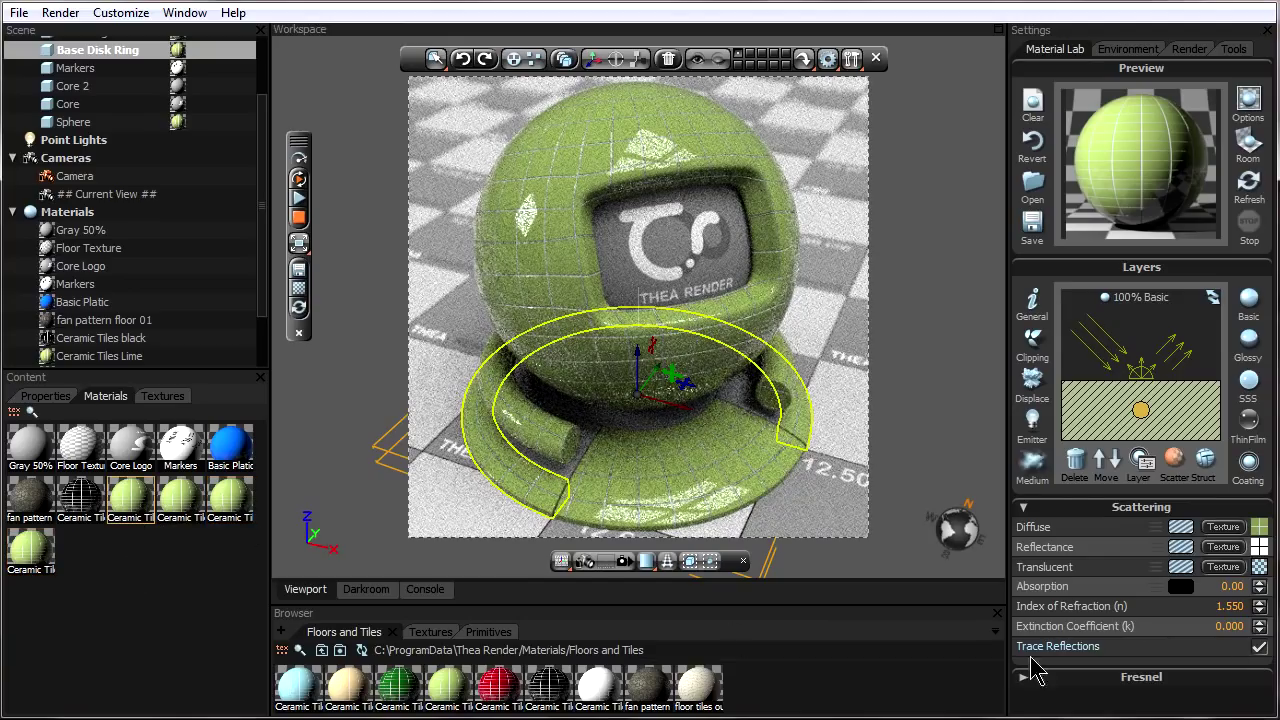
pyautogui.click(1232, 626)
pyautogui.write('6')
pyautogui.press('Return')
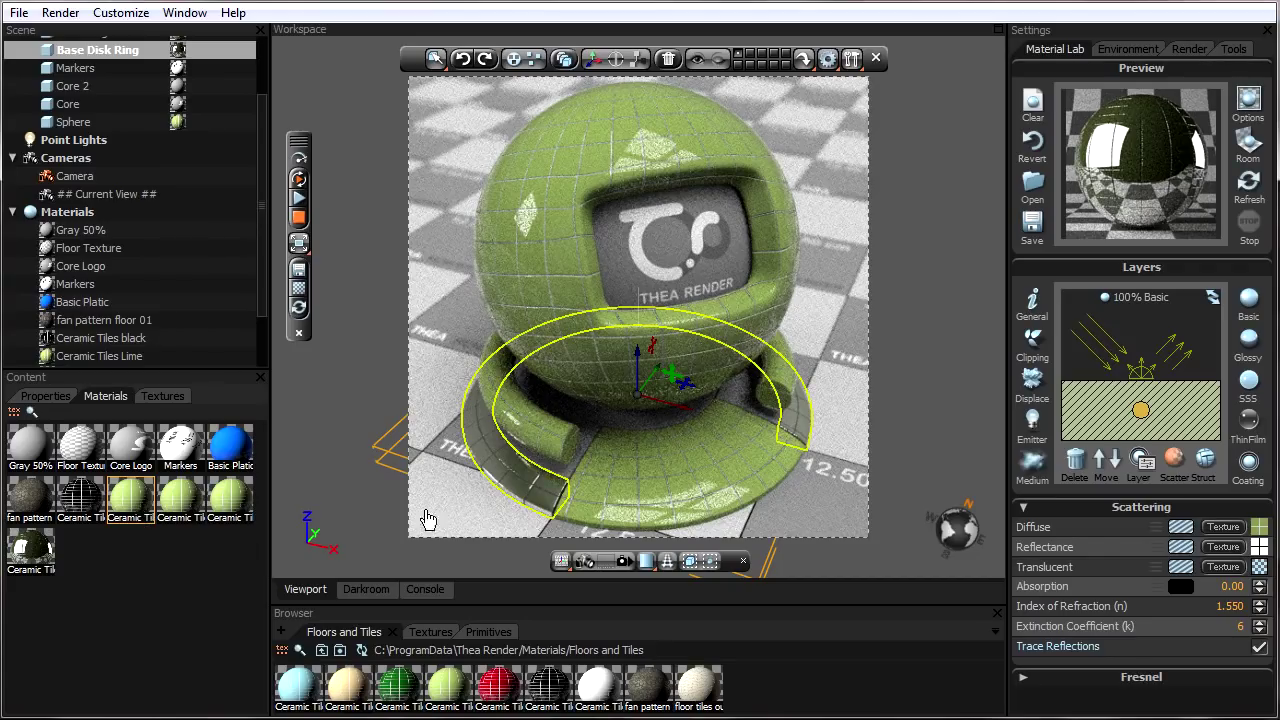
# - Apply Ceramic Tiles black to the sphere and the base disk ring
pyautogui.click(535, 243)
pyautogui.keyDown('ctrl'); pyautogui.click(544, 504); pyautogui.keyUp('ctrl')
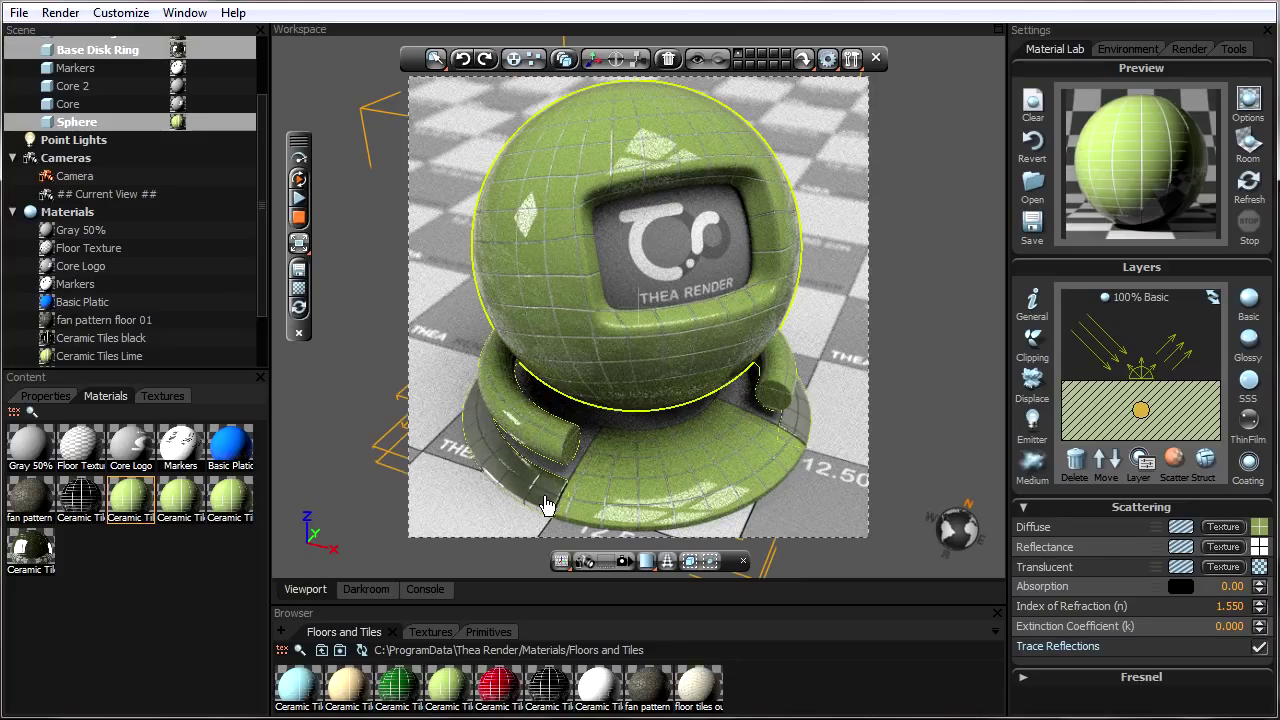
pyautogui.doubleClick(84, 500)
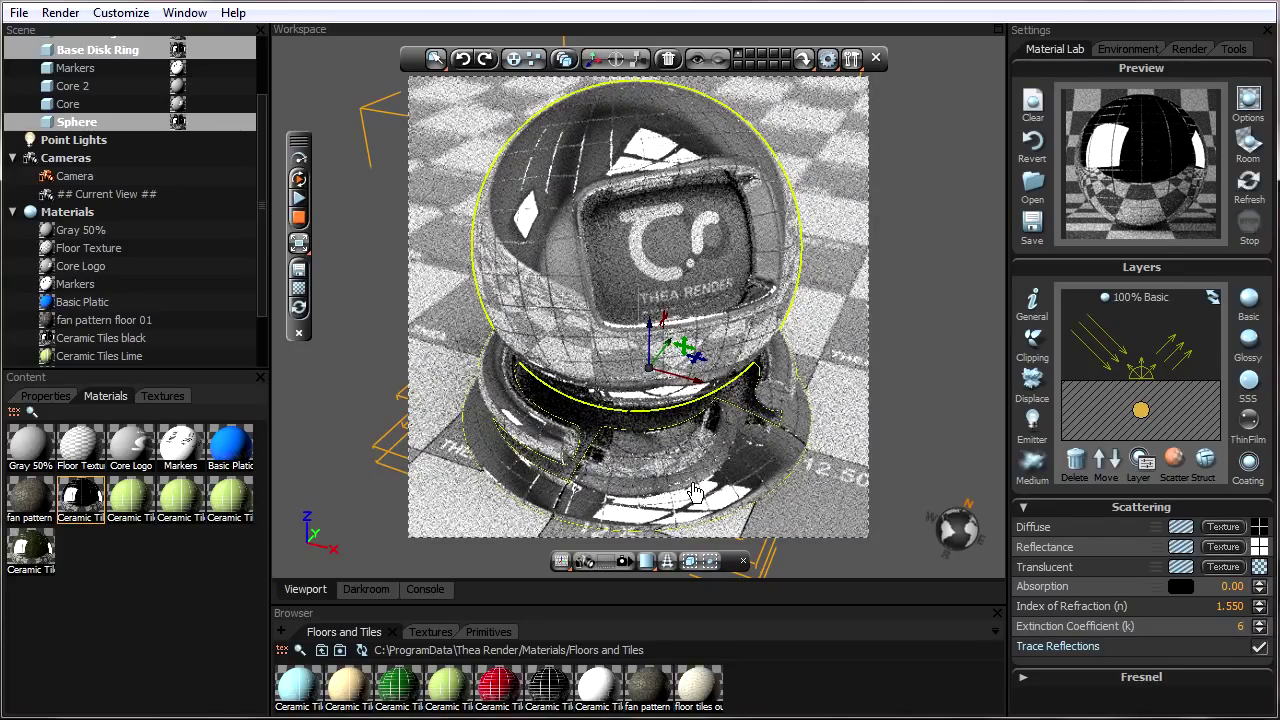
# - Reset the Extinction Coefficient to 0 and apply fan pattern floor 01 to the model
pyautogui.moveTo(1232, 645); pyautogui.dragTo(1232, 668)
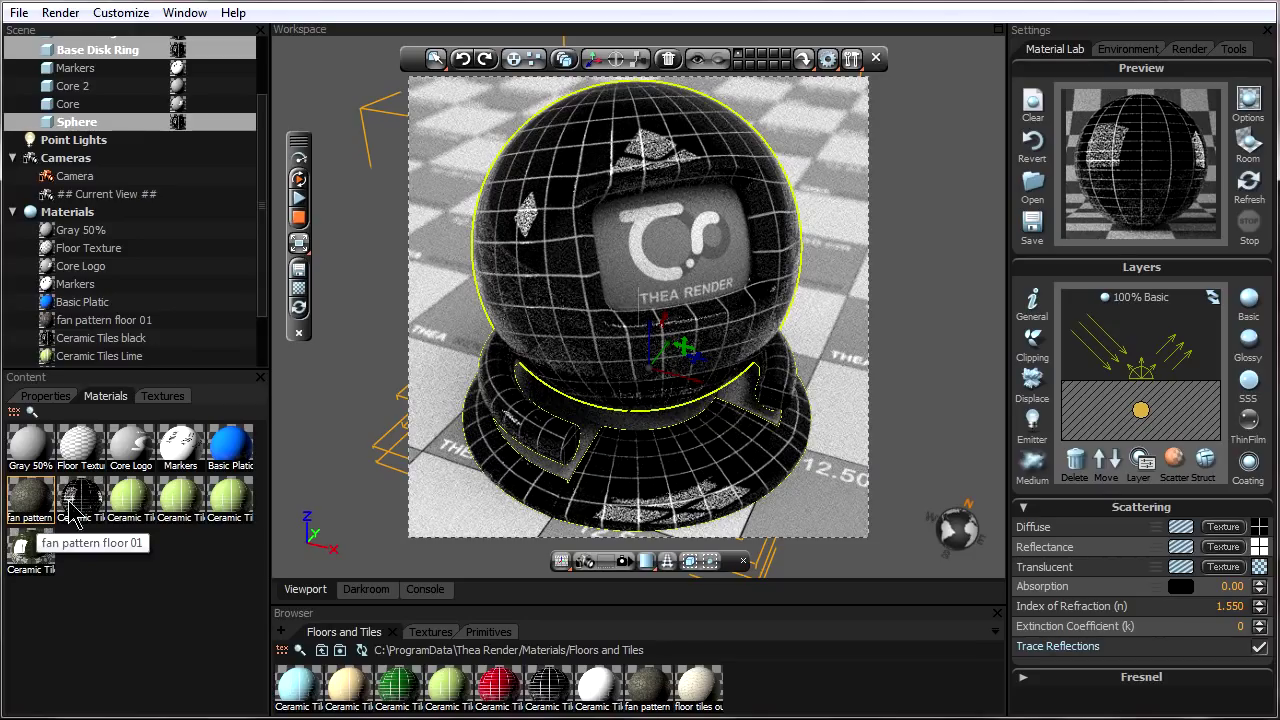
pyautogui.moveTo(34, 508); pyautogui.dragTo(1146, 128)
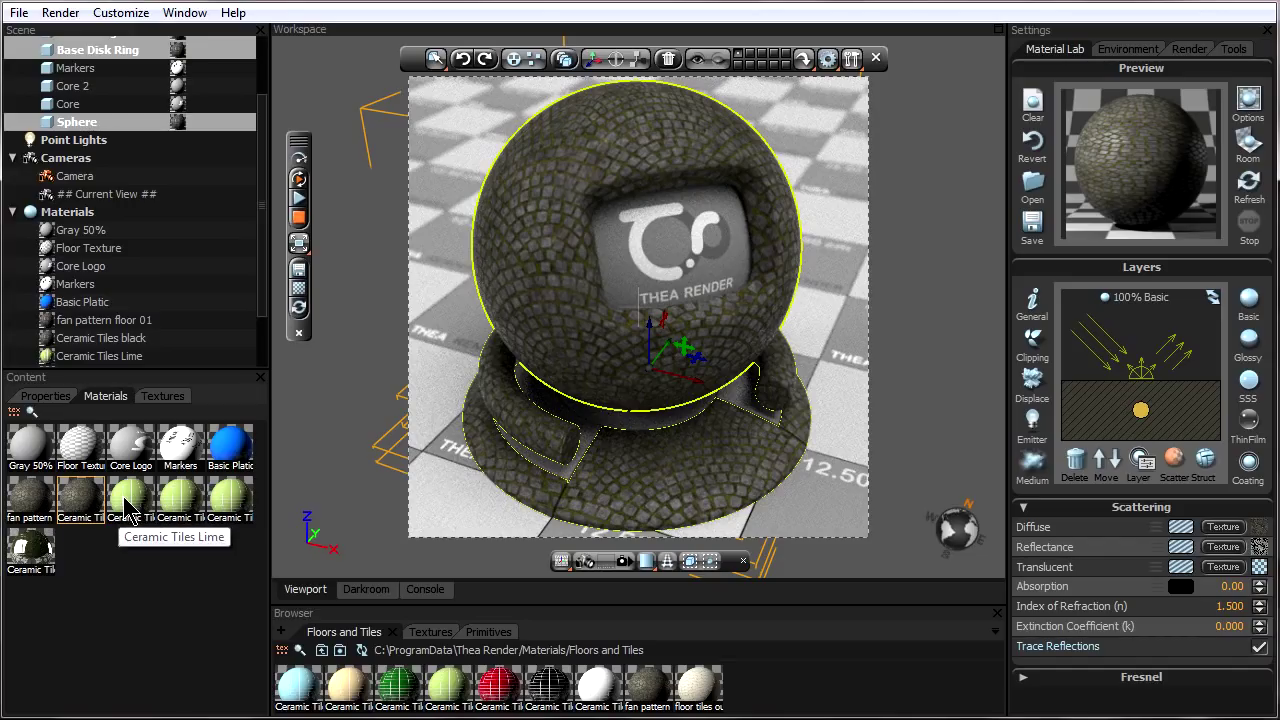
# - Load Ceramic Tiles Lime onto the selected sphere and base, then select only the sphere
pyautogui.moveTo(139, 522); pyautogui.dragTo(1150, 165)
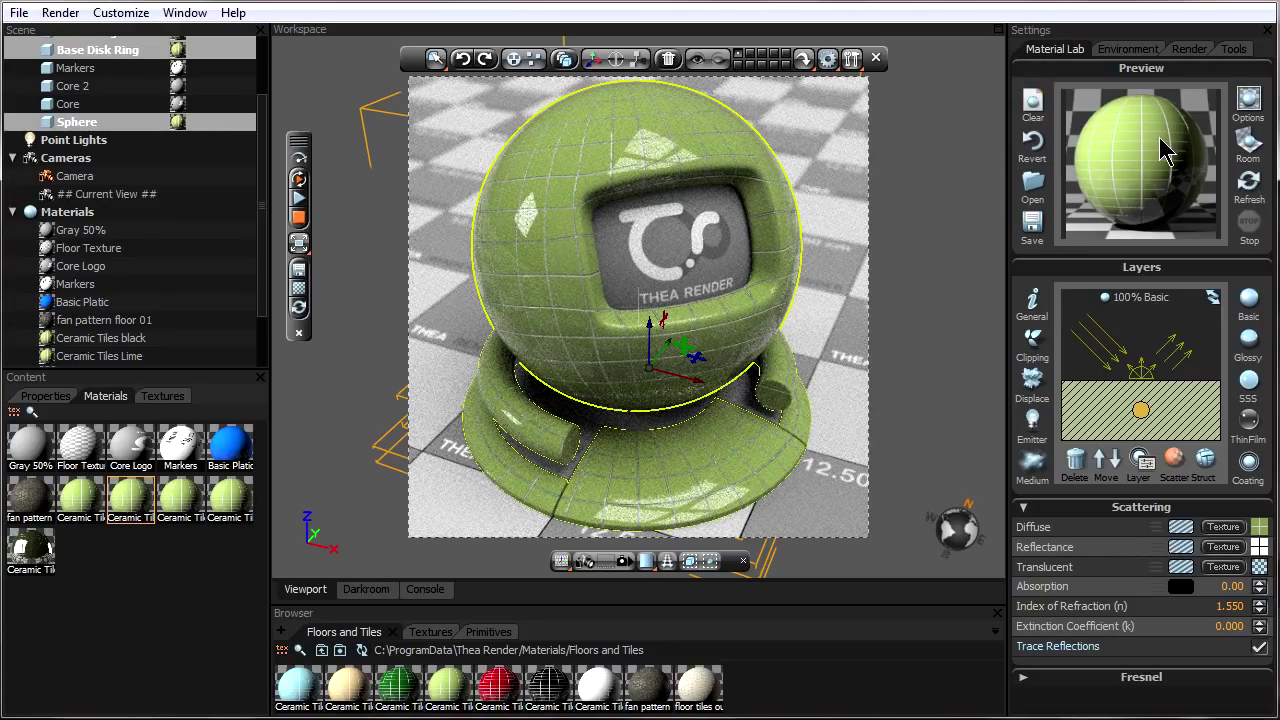
pyautogui.click(543, 246)
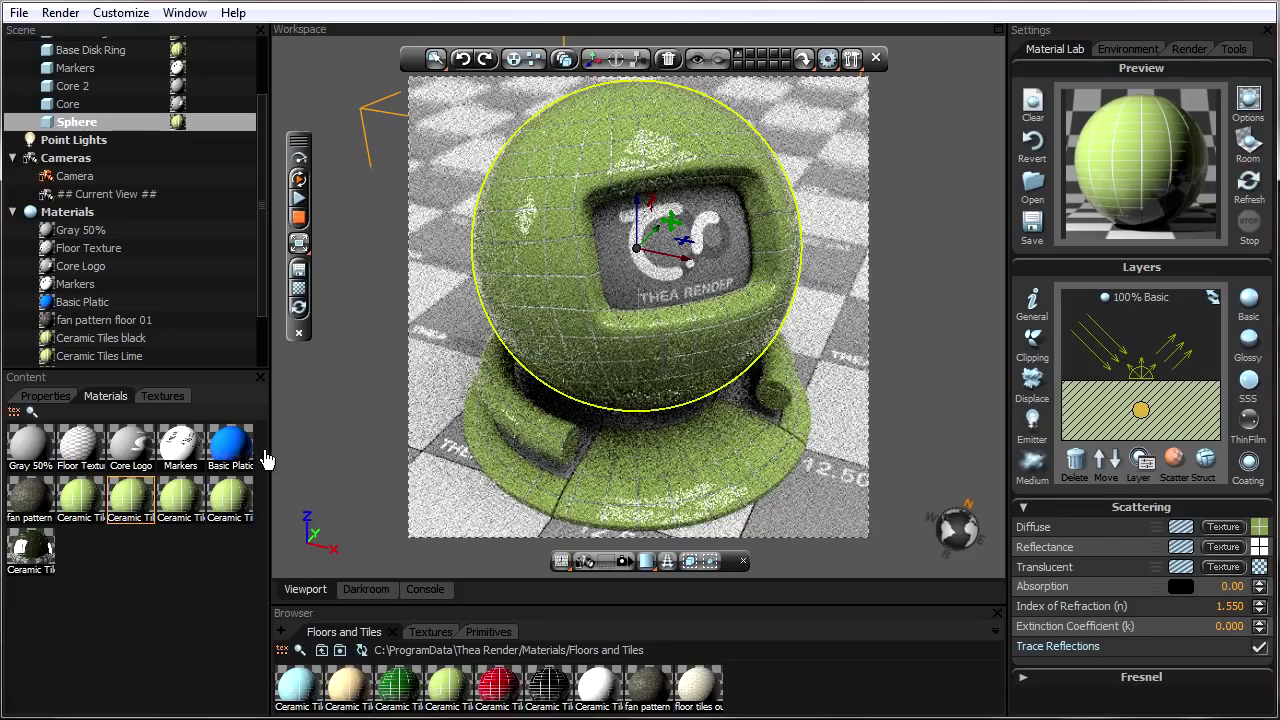
# - Apply Basic Platic to the sphere and give the base disk the same blue material
pyautogui.moveTo(228, 455); pyautogui.dragTo(437, 386)
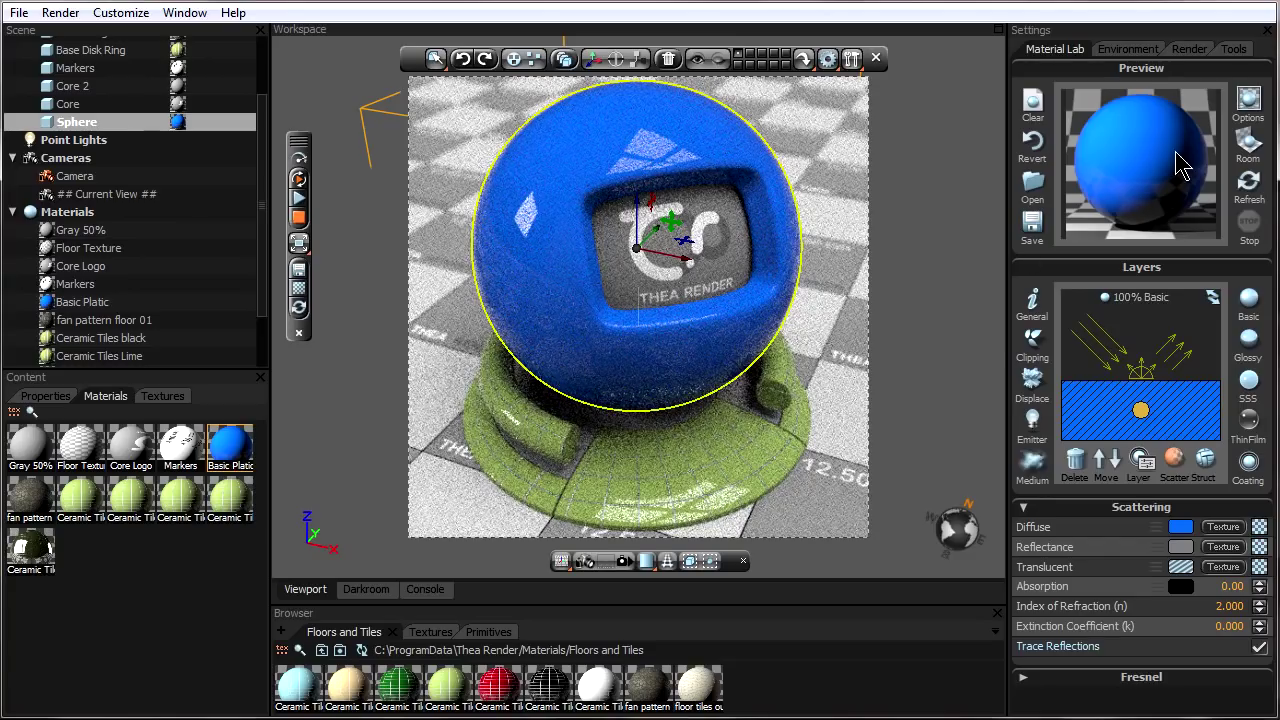
pyautogui.click(798, 404)
pyautogui.moveTo(1128, 168); pyautogui.dragTo(771, 437)
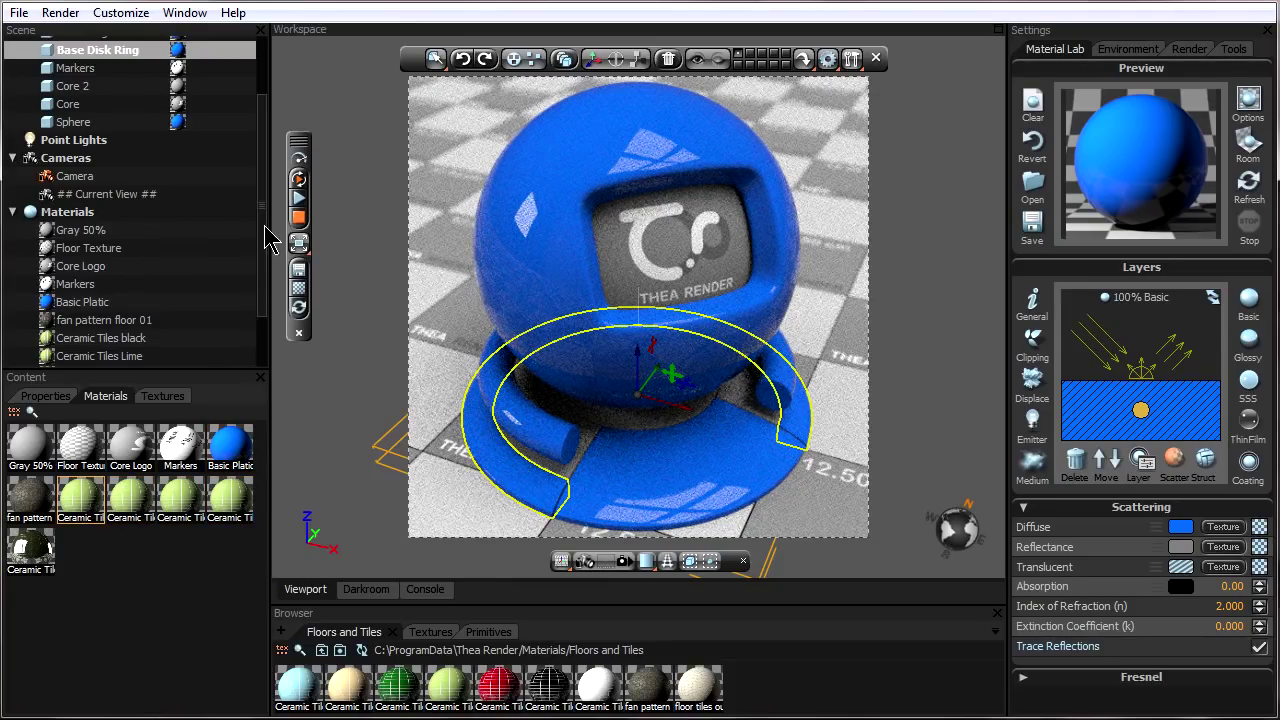
pyautogui.moveTo(266, 228); pyautogui.dragTo(263, 289)
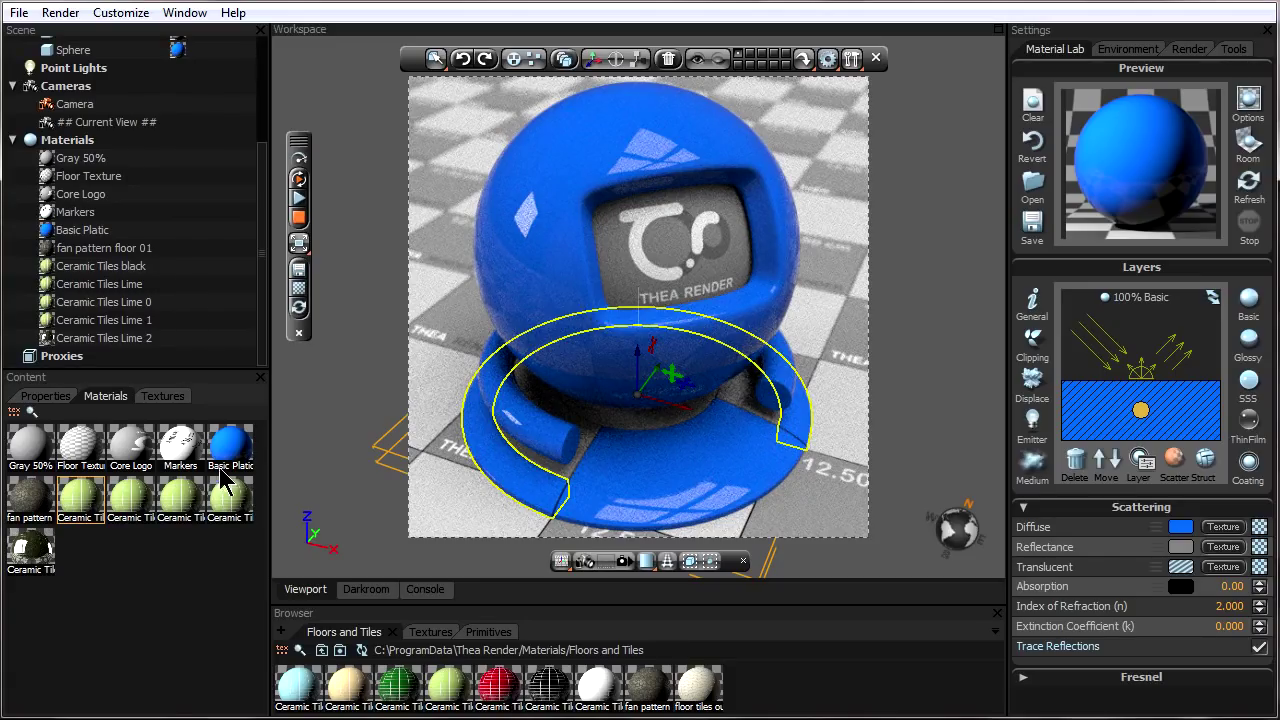
# - Clean up unused scene materials, keeping only Gray 50%, Floor Texture, Core Logo, Markers and Basic Platic
pyautogui.rightClick(188, 290)
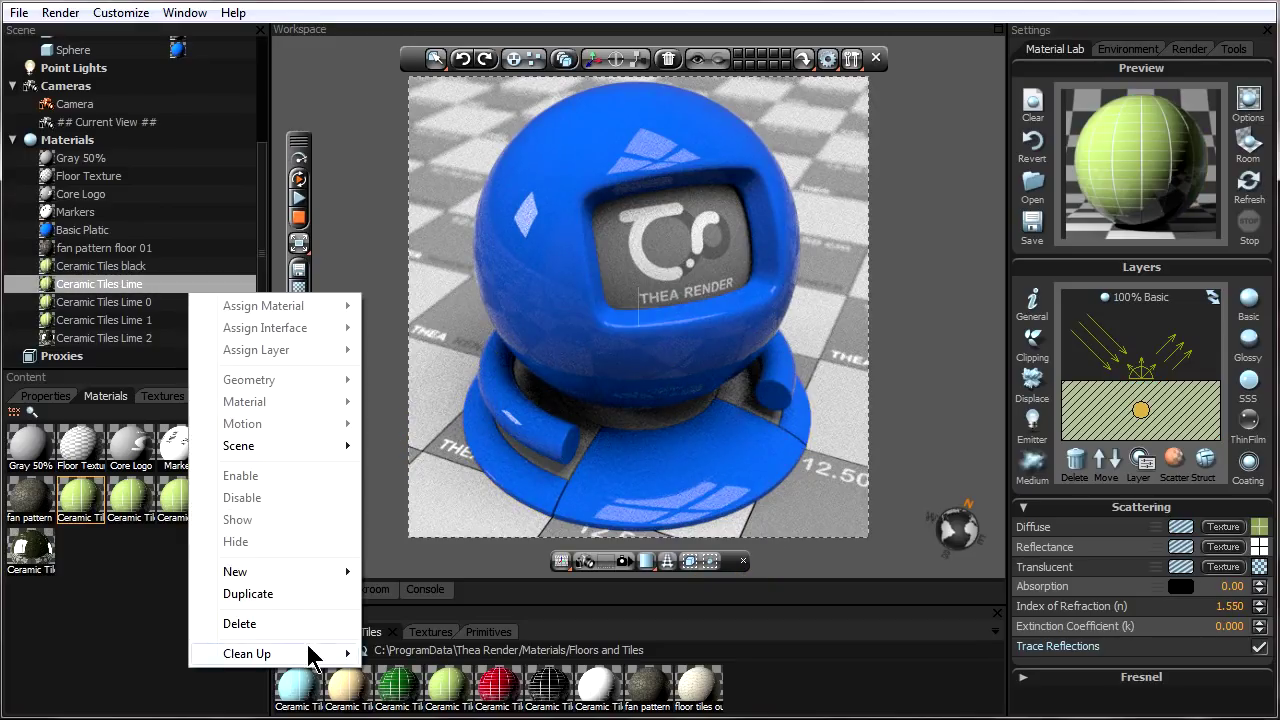
pyautogui.moveTo(340, 660)
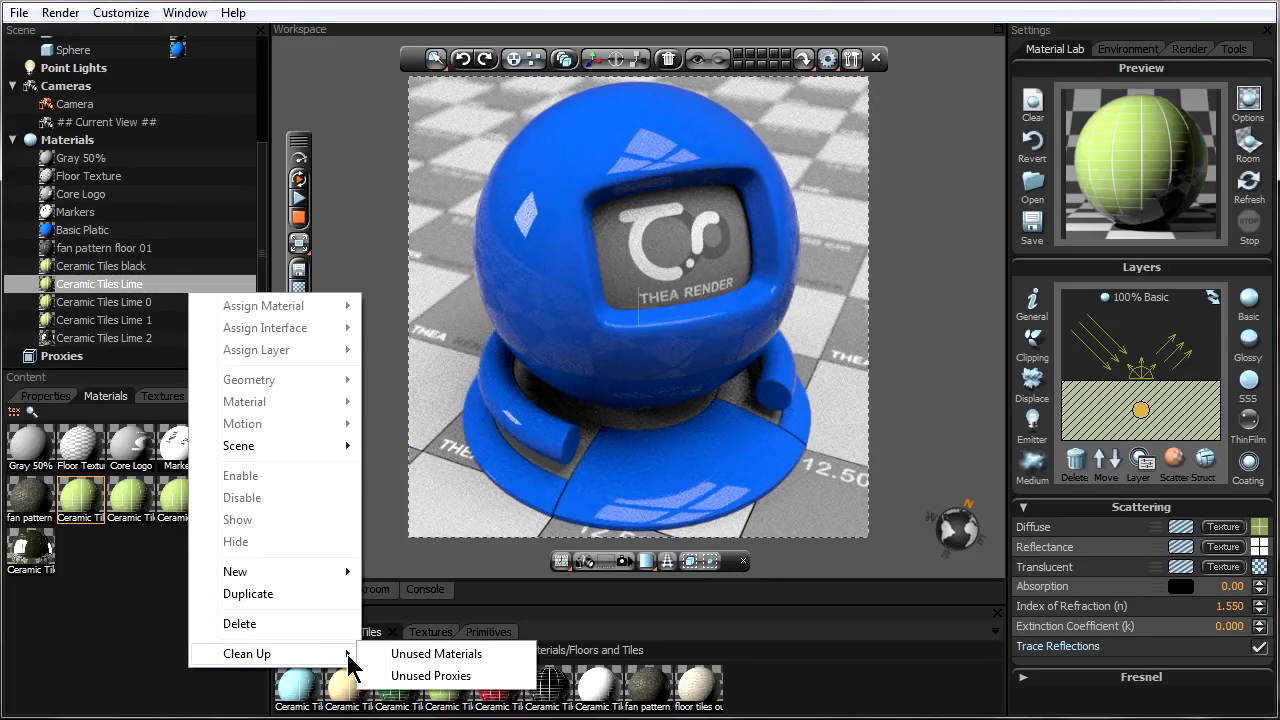
pyautogui.click(428, 655)
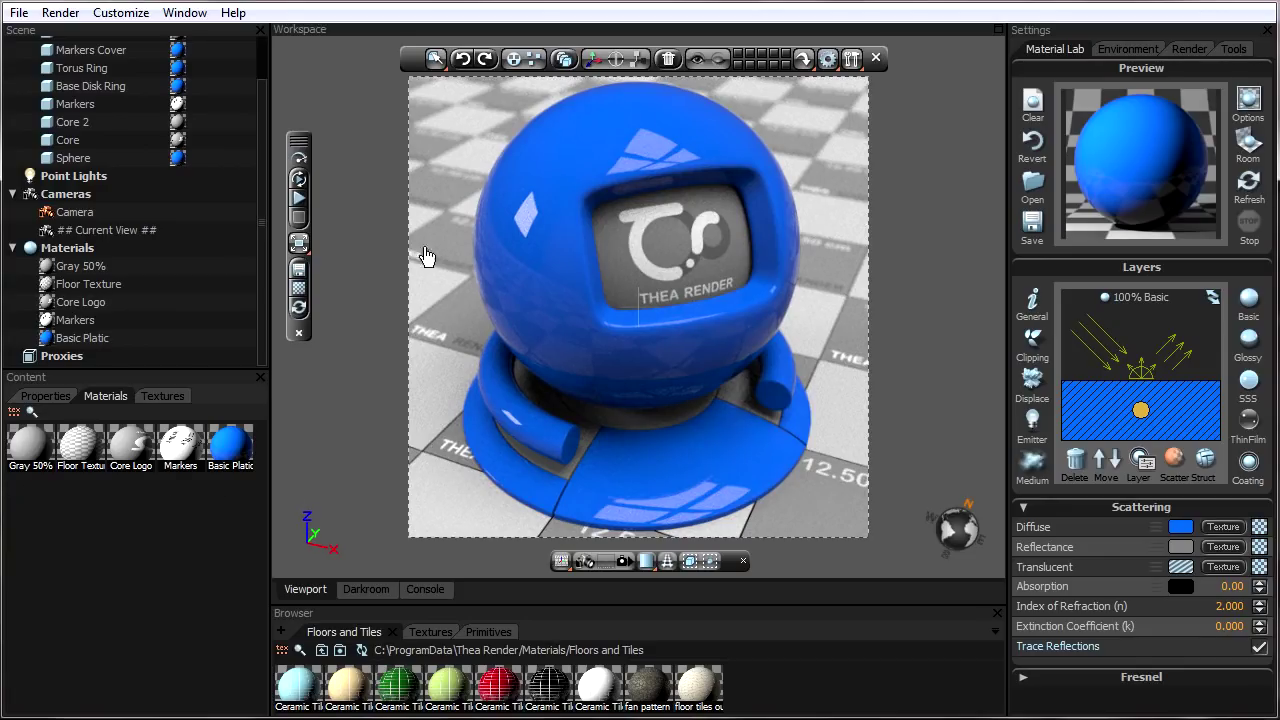
pyautogui.click(299, 179)
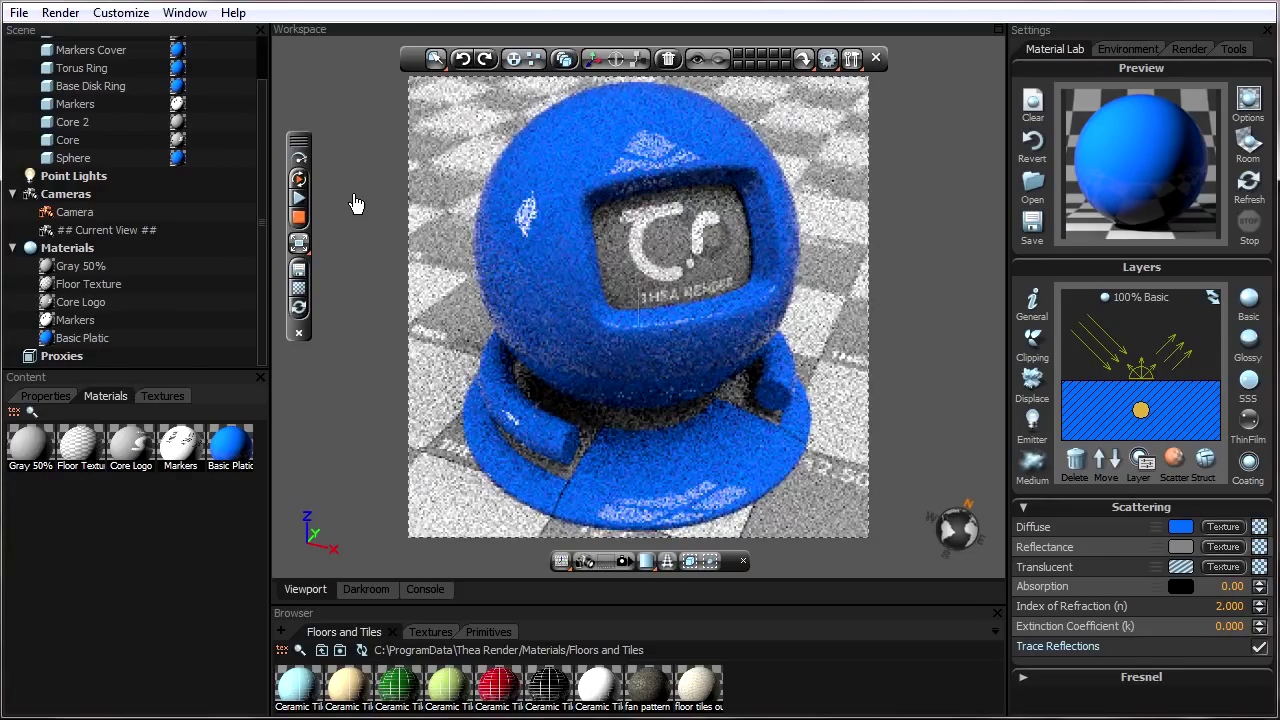
pyautogui.click(538, 257)
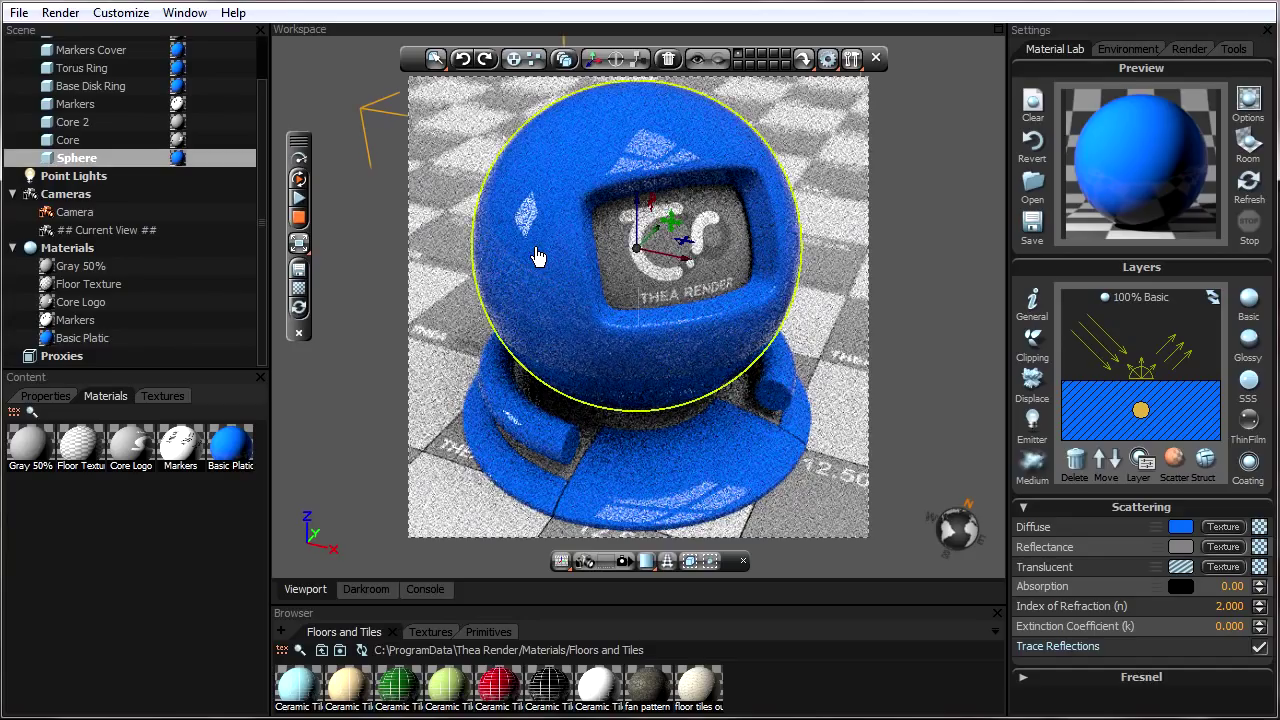
pyautogui.click(298, 178)
pyautogui.click(140, 162)
pyautogui.click(140, 140)
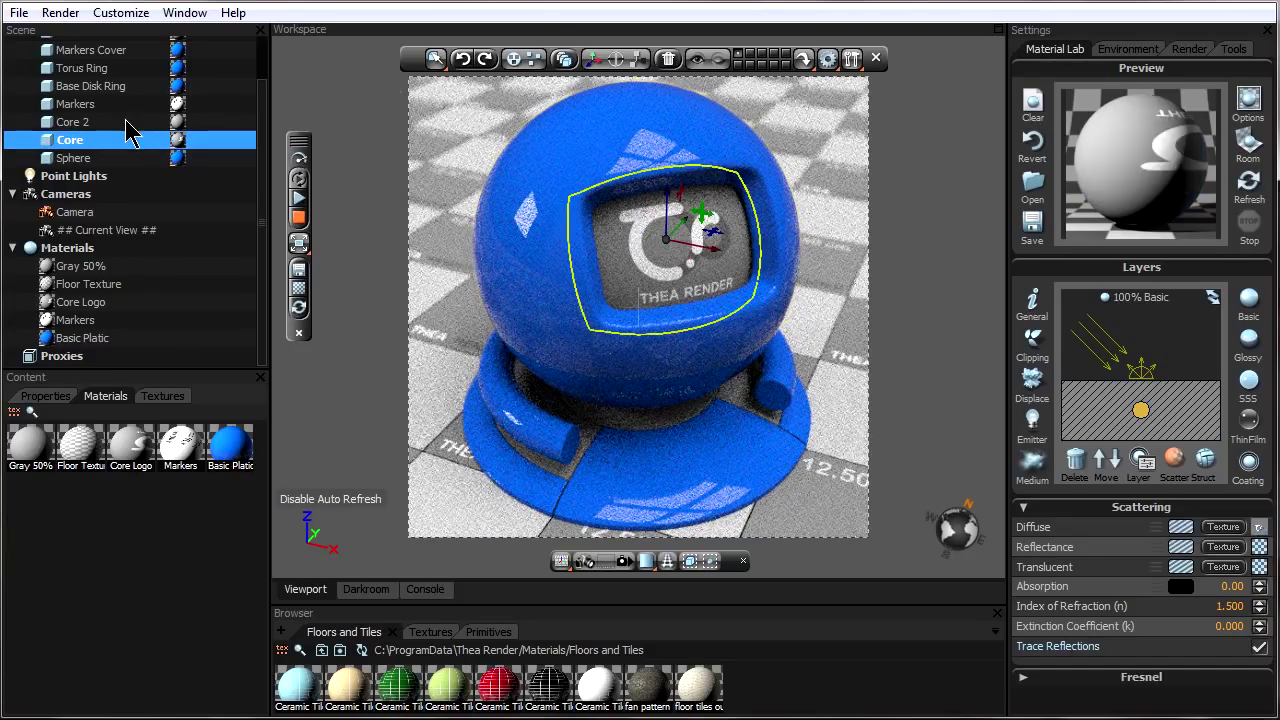
pyautogui.click(138, 123)
pyautogui.click(145, 159)
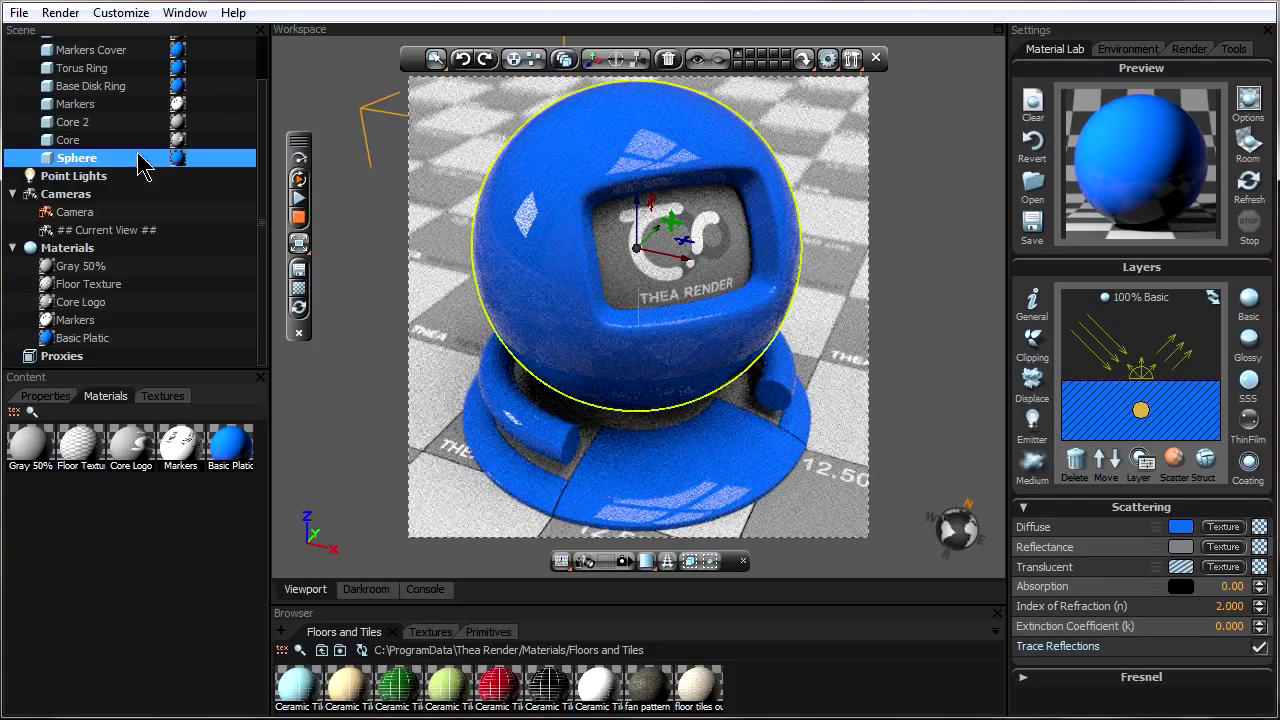
pyautogui.rightClick(555, 251)
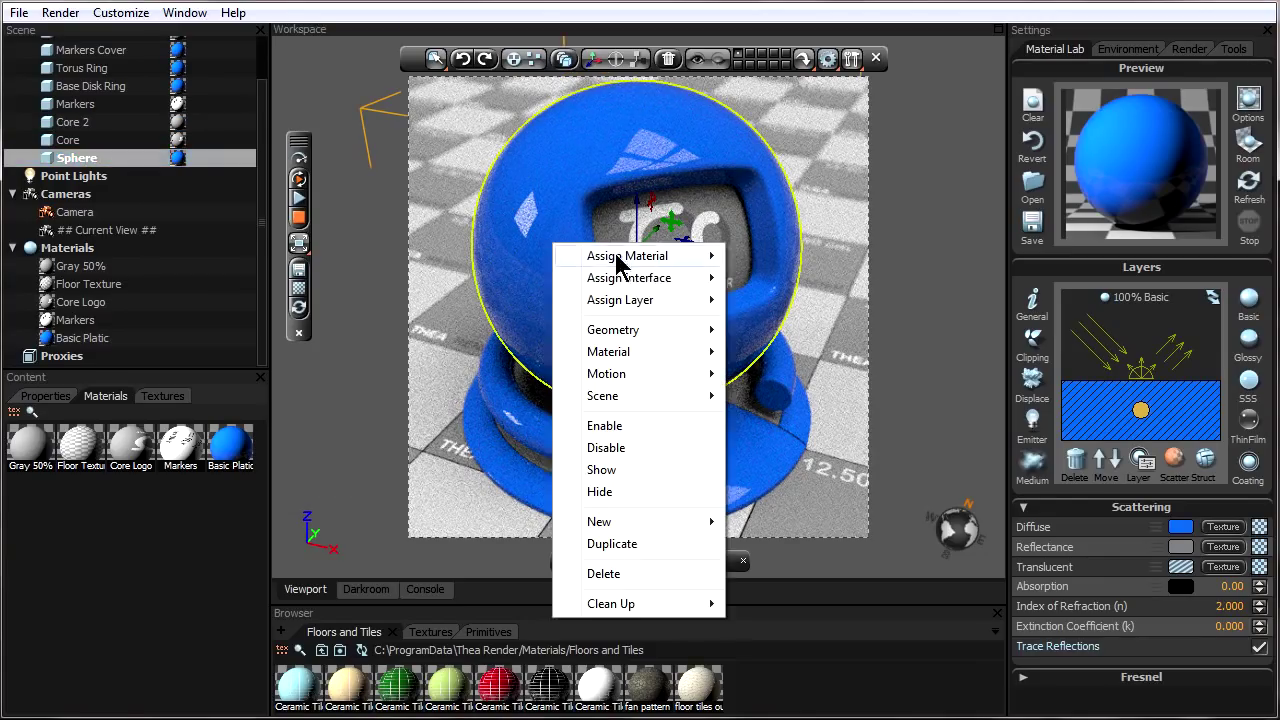
pyautogui.moveTo(660, 262)
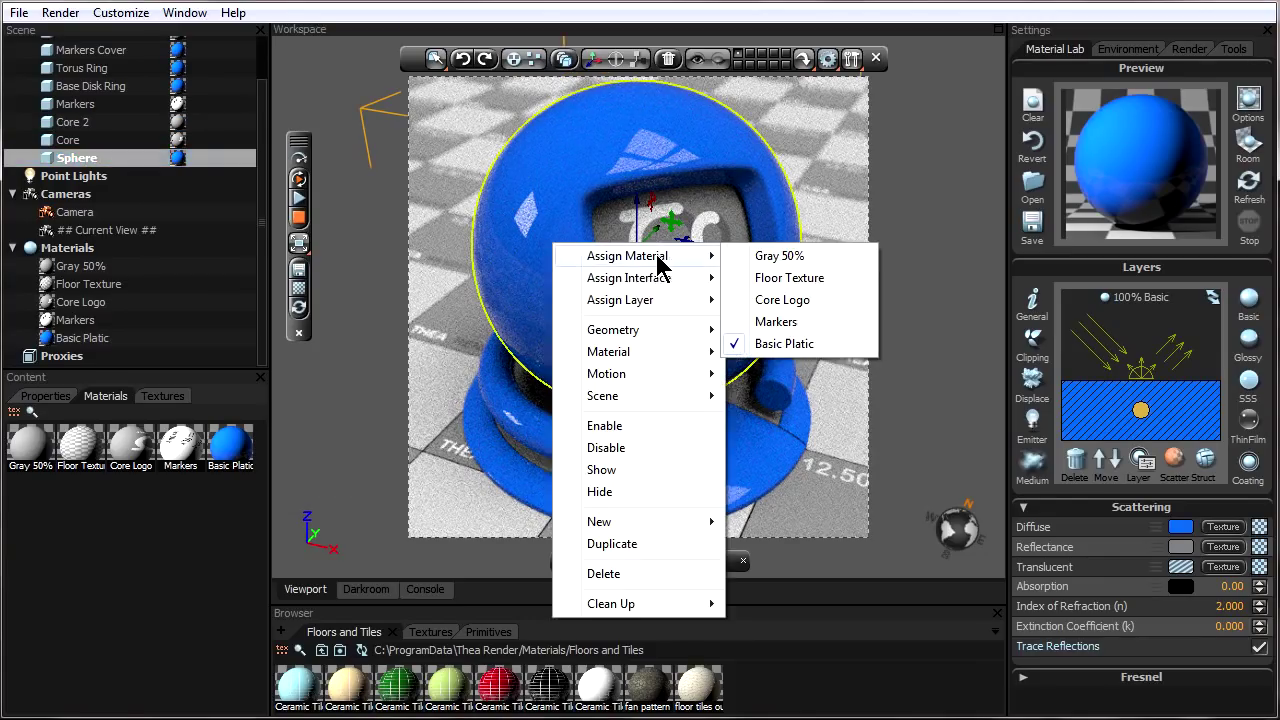
pyautogui.click(795, 278)
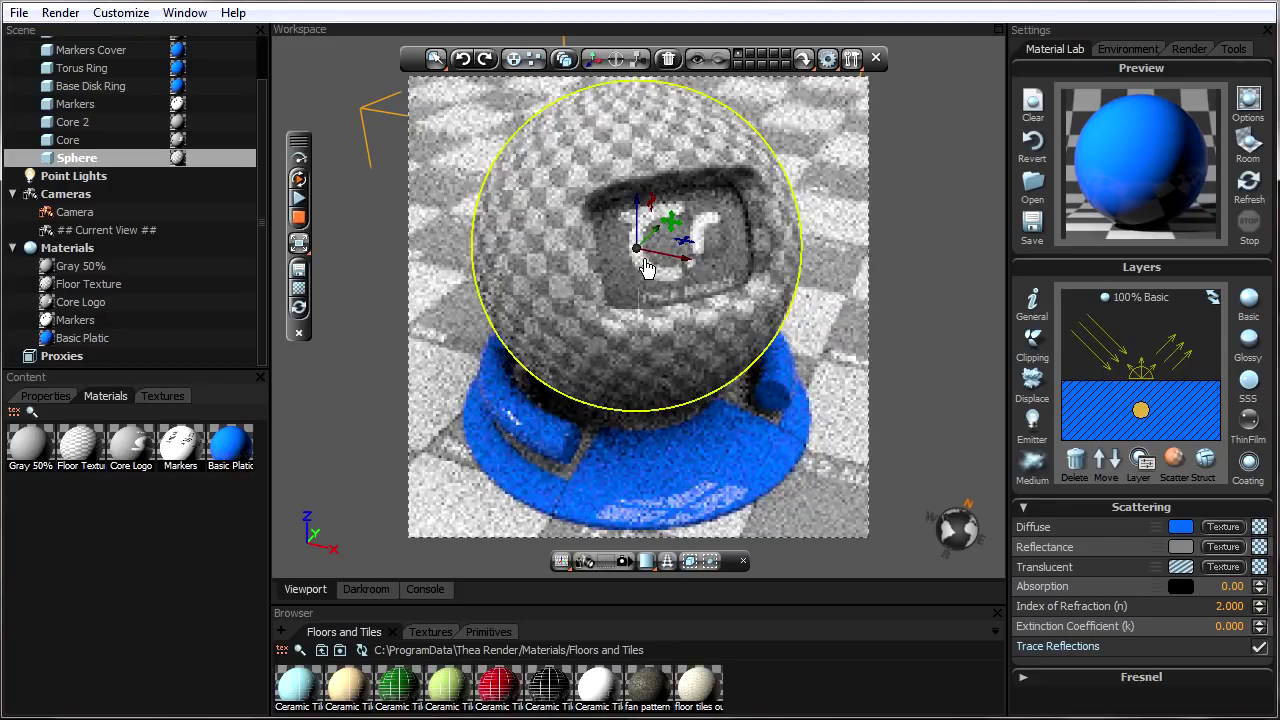
pyautogui.click(86, 124)
pyautogui.click(112, 160)
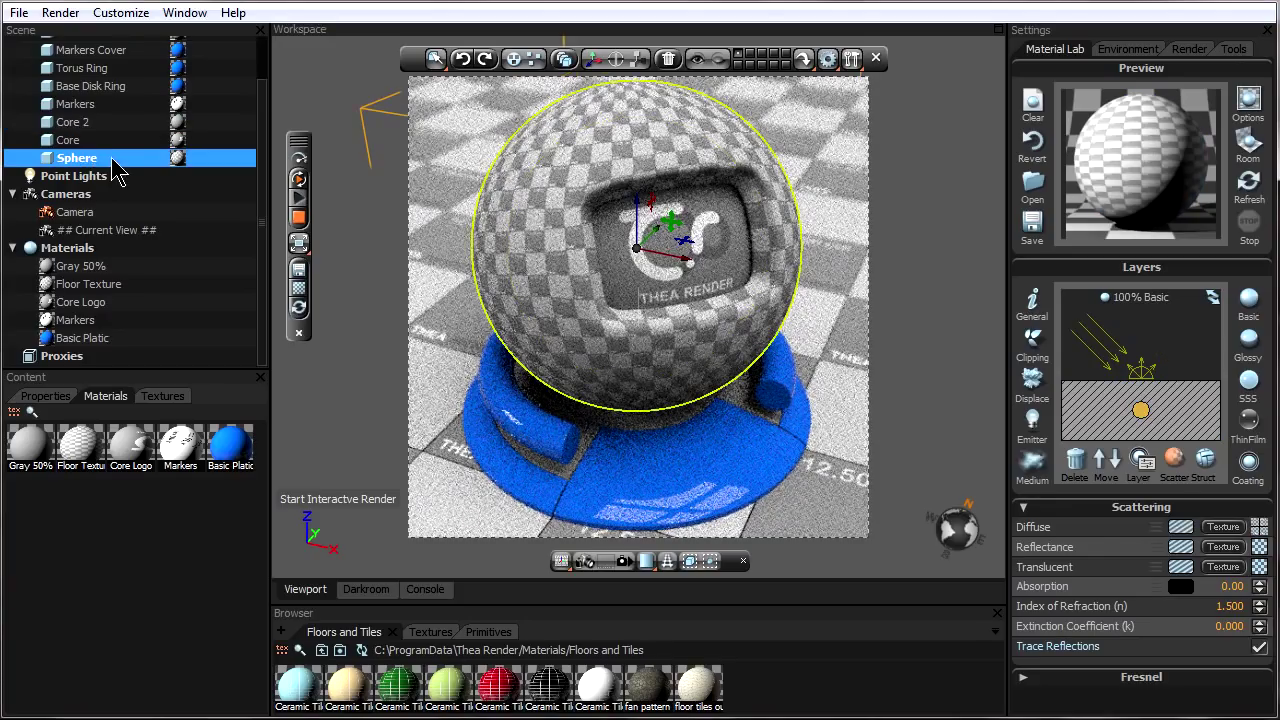
pyautogui.rightClick(113, 162)
pyautogui.moveTo(263, 174)
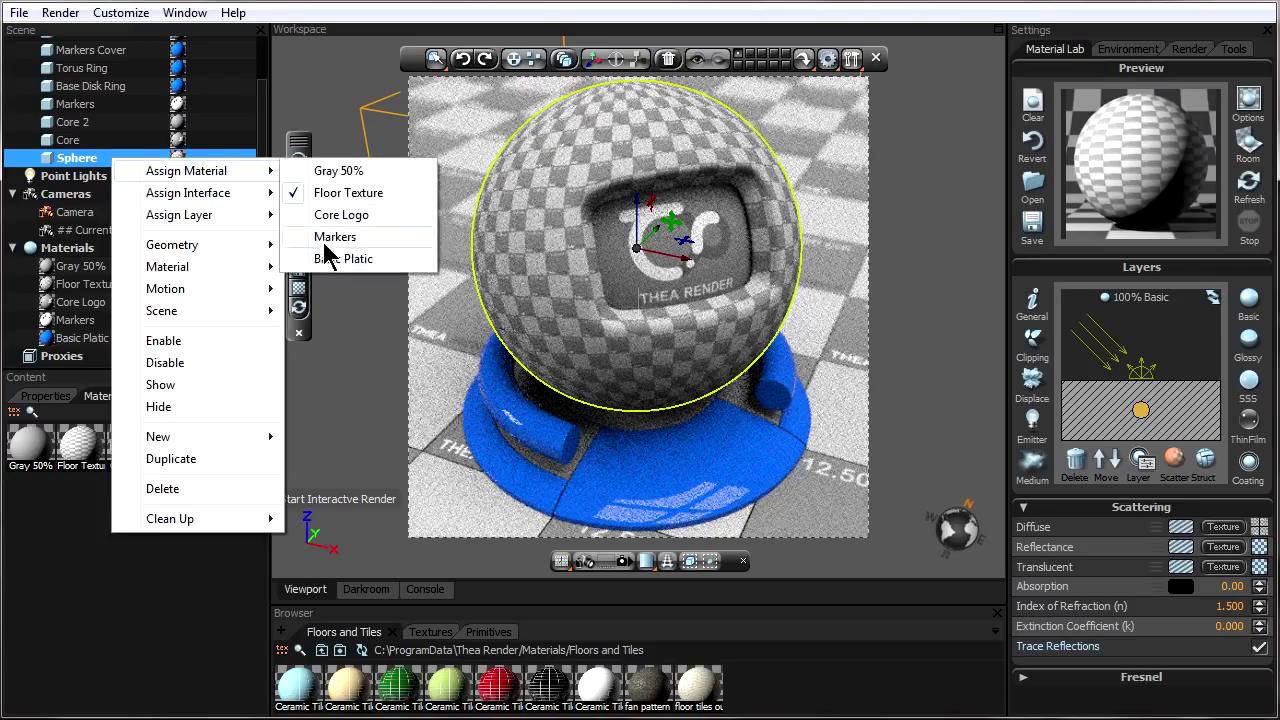
pyautogui.click(333, 260)
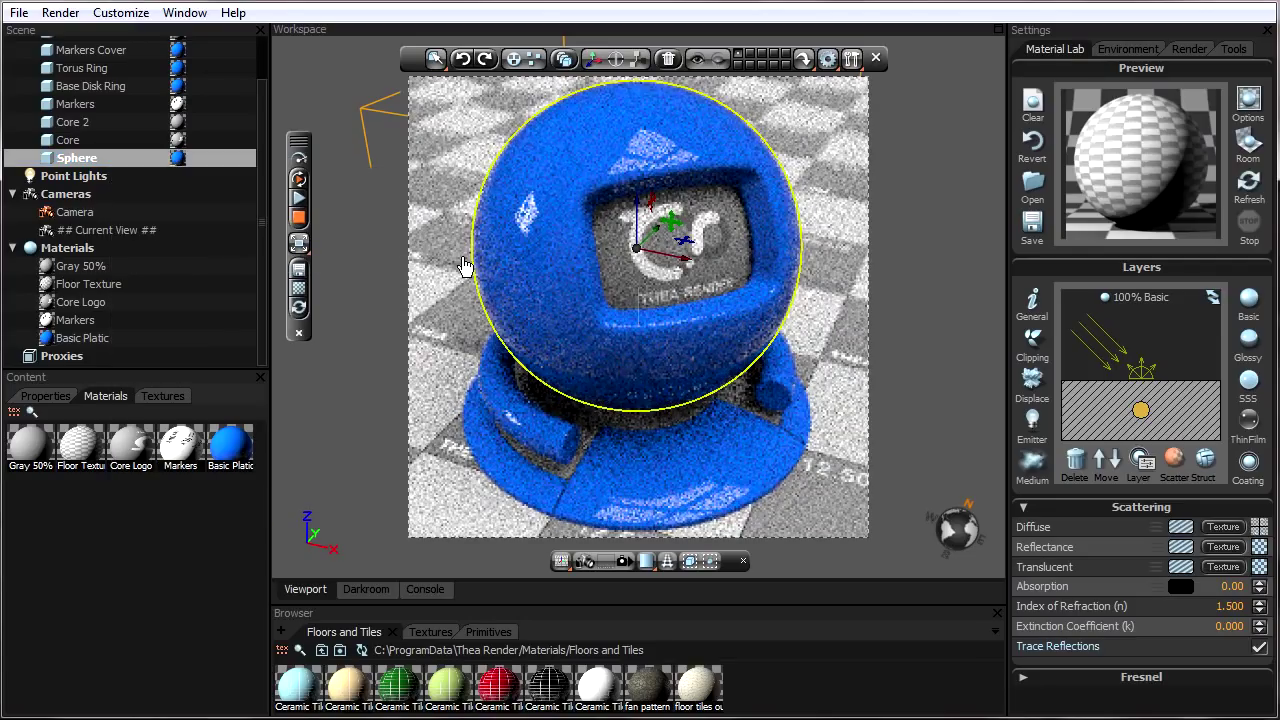